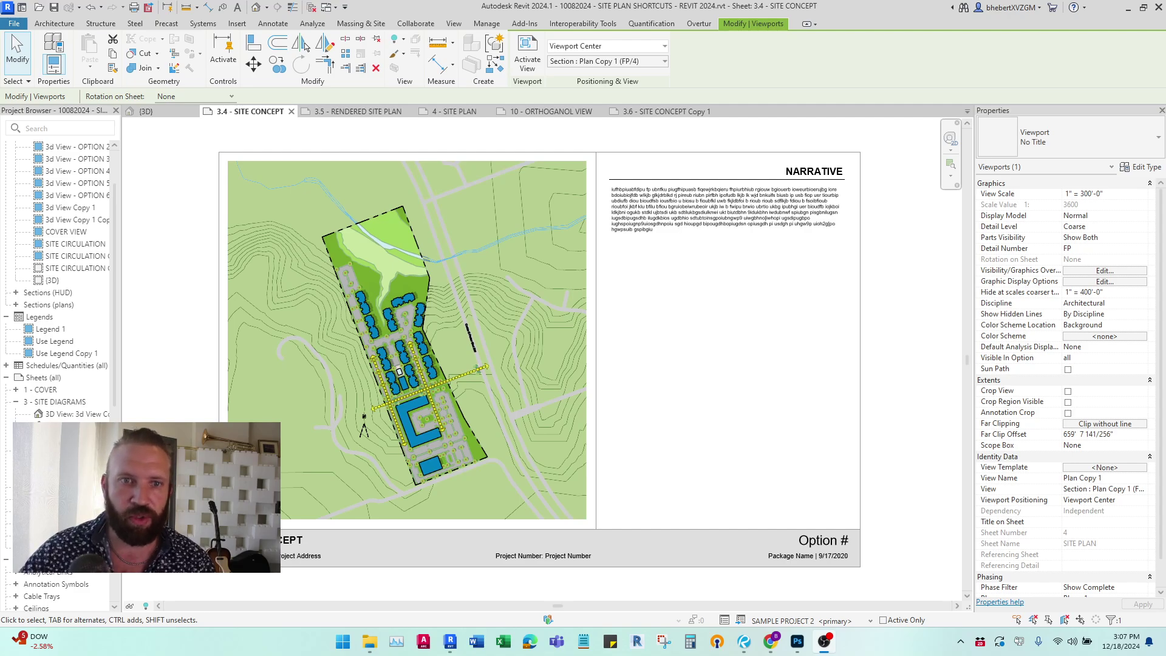
Step: Open sheet 3.6 SITE CONCEPT Copy 1 and place the SITE CIRCULATION view on it
{"action": "left_click", "coordinate": [665, 111]}
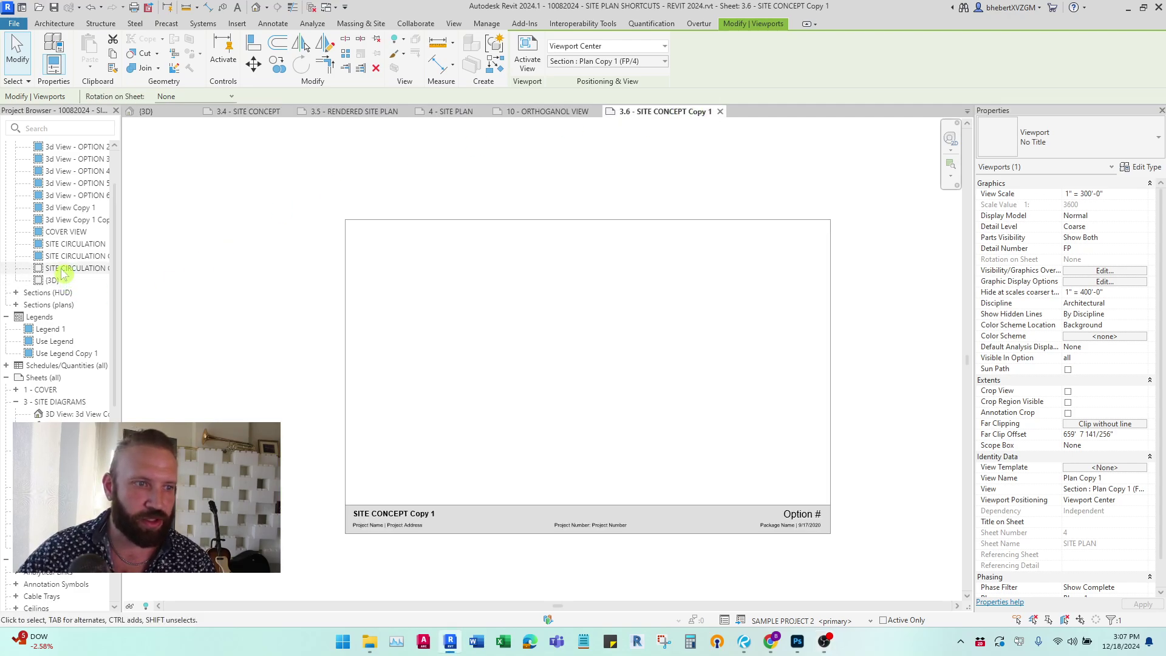
{"action": "left_click_drag", "start_coordinate": [64, 270], "coordinate": [616, 356]}
{"action": "left_click", "coordinate": [511, 358]}
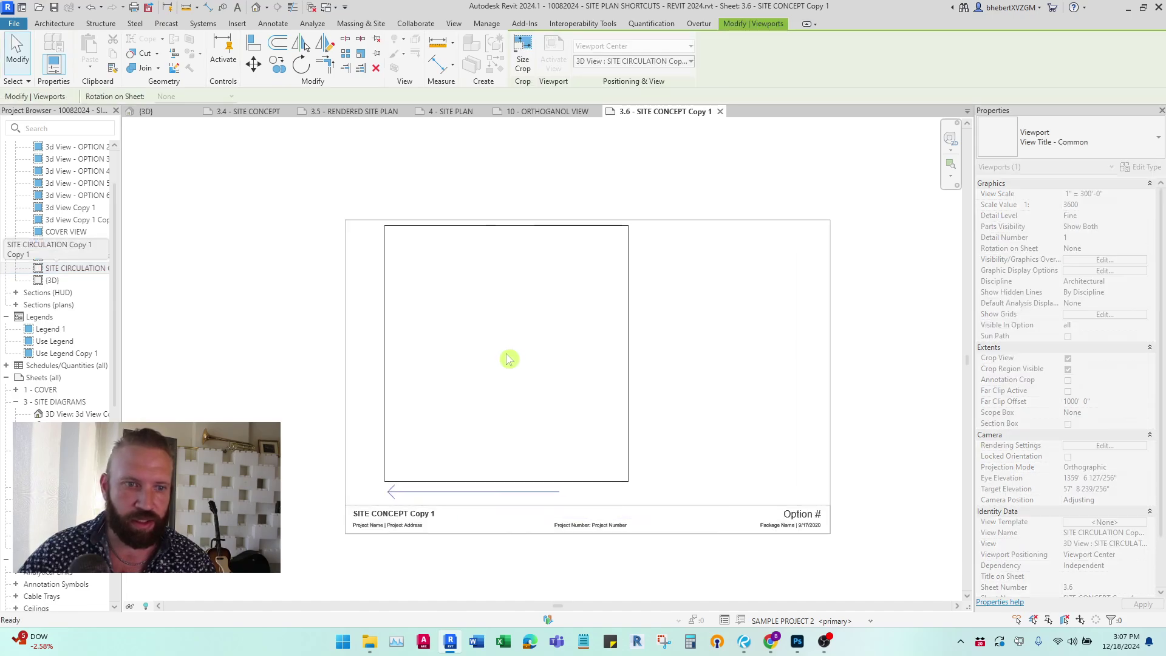
{"action": "left_click", "coordinate": [742, 348]}
Step: Give the new viewport the No Title type and shift it down and left on the sheet
{"action": "left_click", "coordinate": [571, 373]}
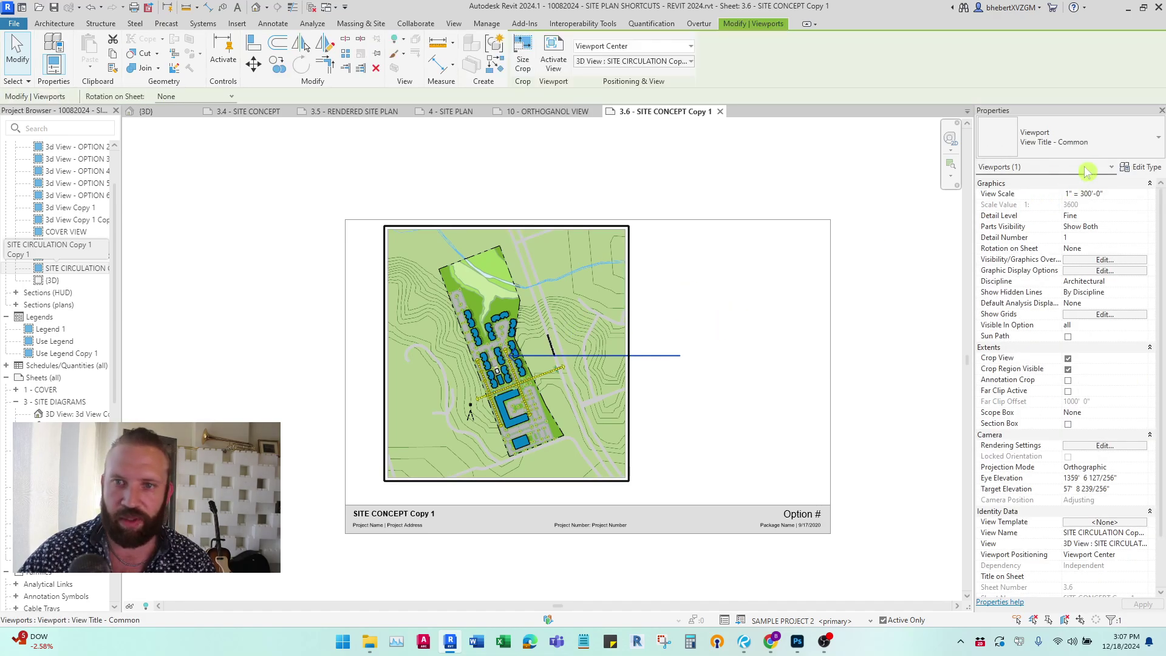
{"action": "left_click", "coordinate": [1086, 172]}
{"action": "left_click", "coordinate": [1059, 197]}
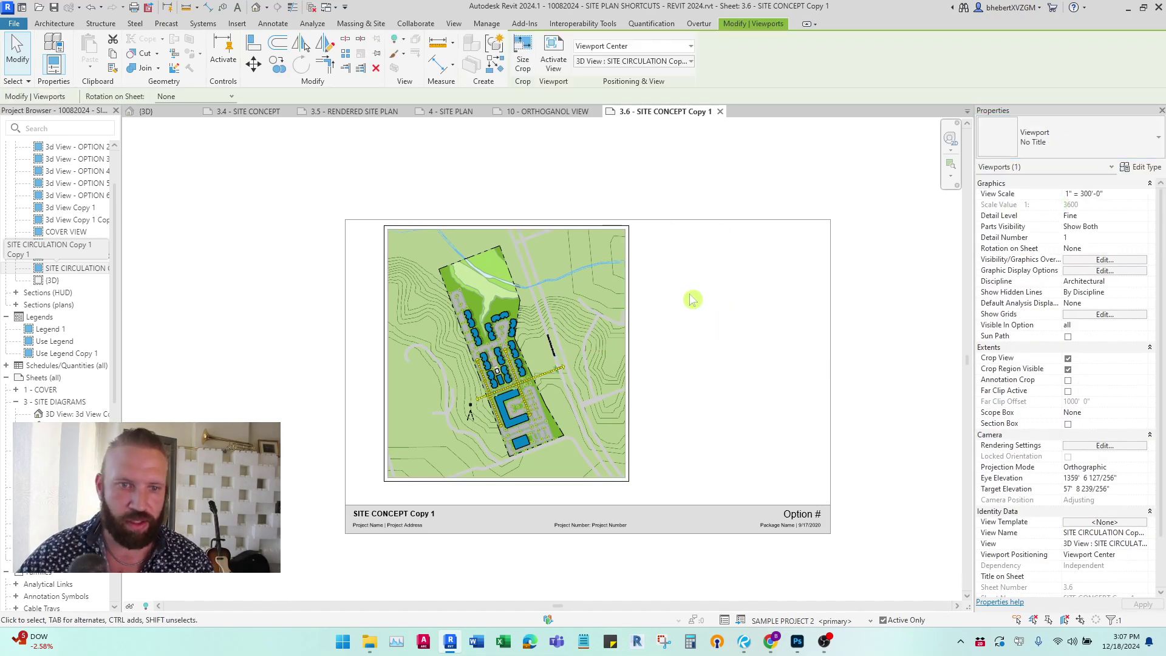
{"action": "left_click_drag", "start_coordinate": [537, 325], "coordinate": [491, 340]}
{"action": "left_click", "coordinate": [661, 315]}
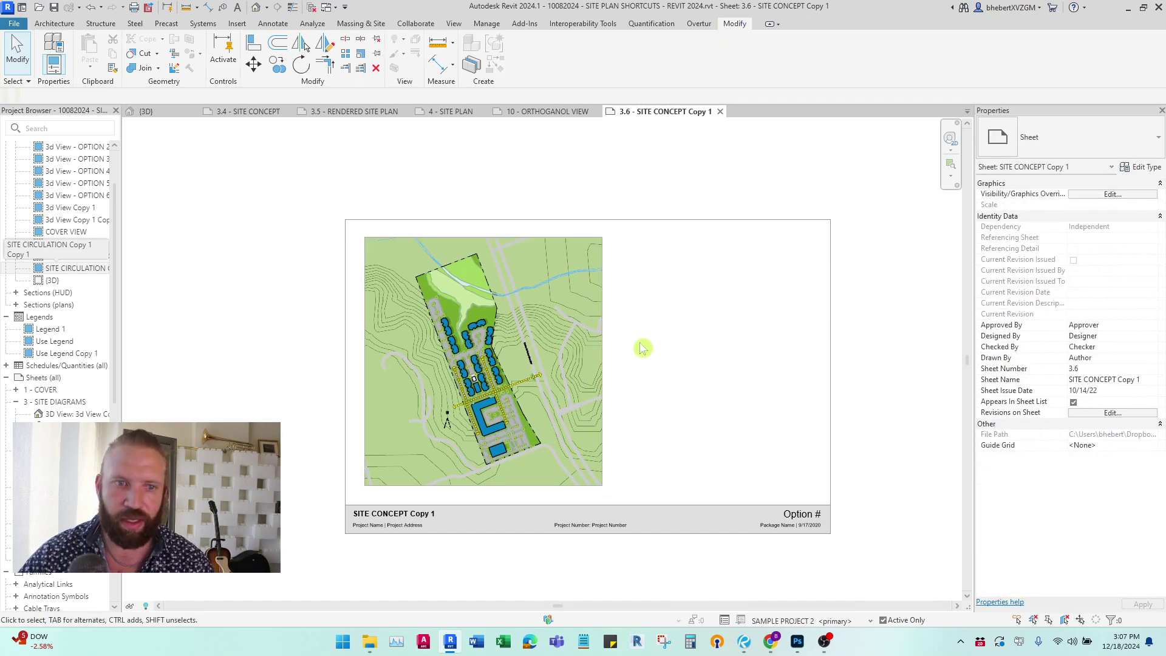
Step: Turn the viewport's Crop View and crop region visibility off, then back on
{"action": "left_click", "coordinate": [598, 349]}
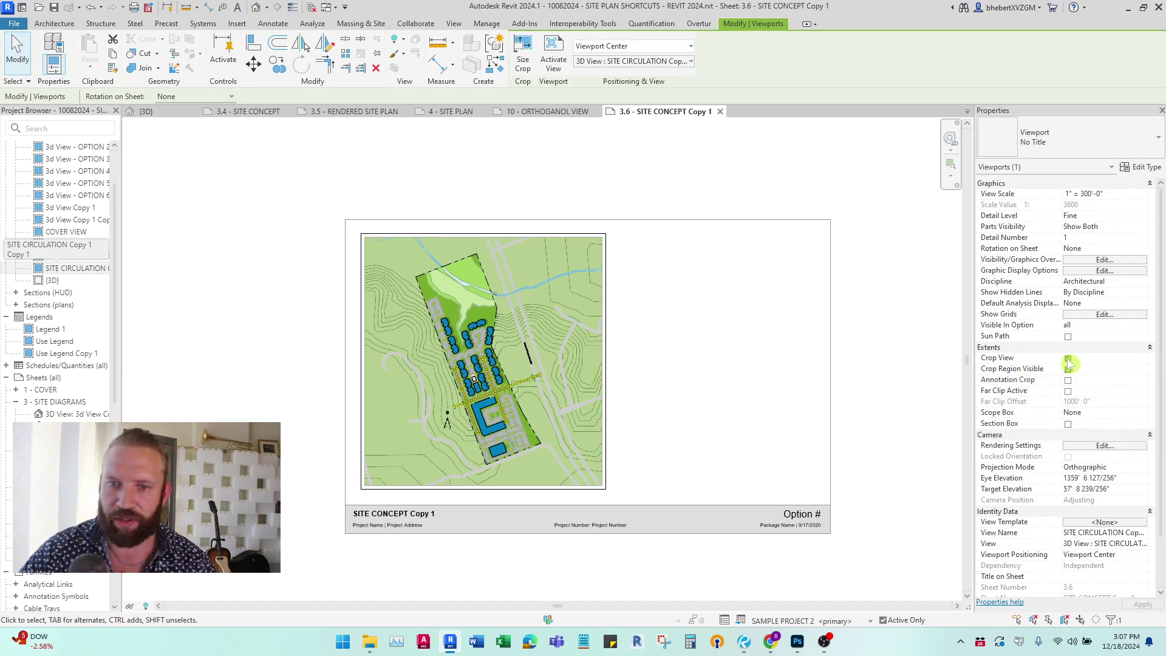
{"action": "left_click", "coordinate": [1067, 358]}
{"action": "left_click", "coordinate": [1067, 369]}
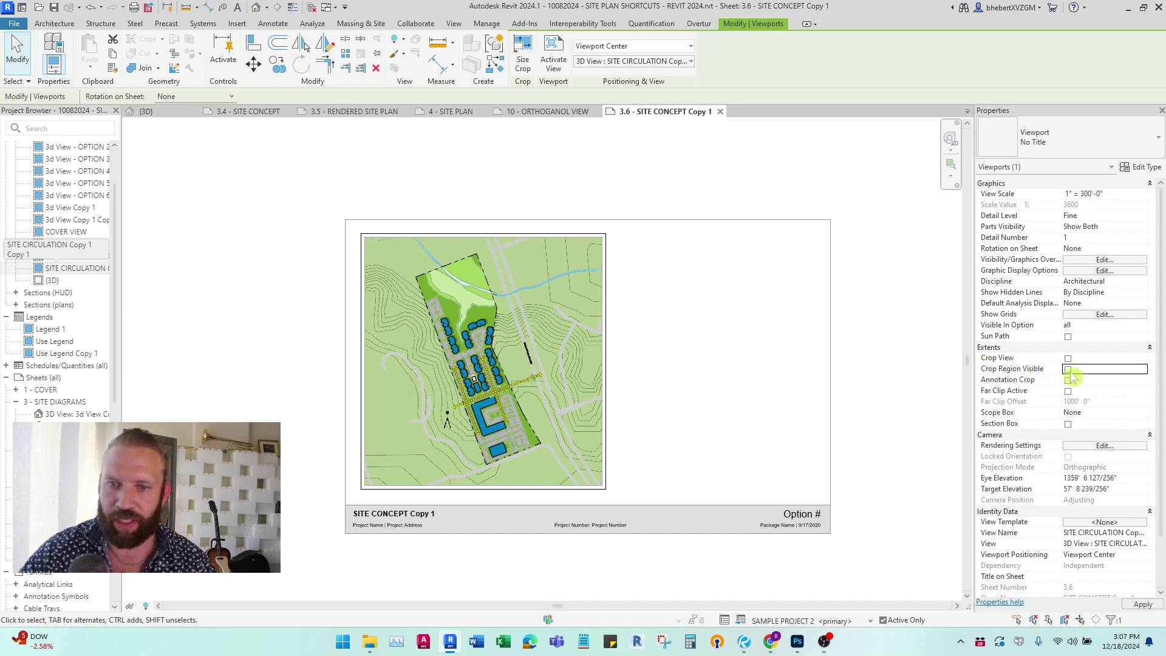
{"action": "left_click", "coordinate": [691, 319]}
{"action": "left_click", "coordinate": [495, 326]}
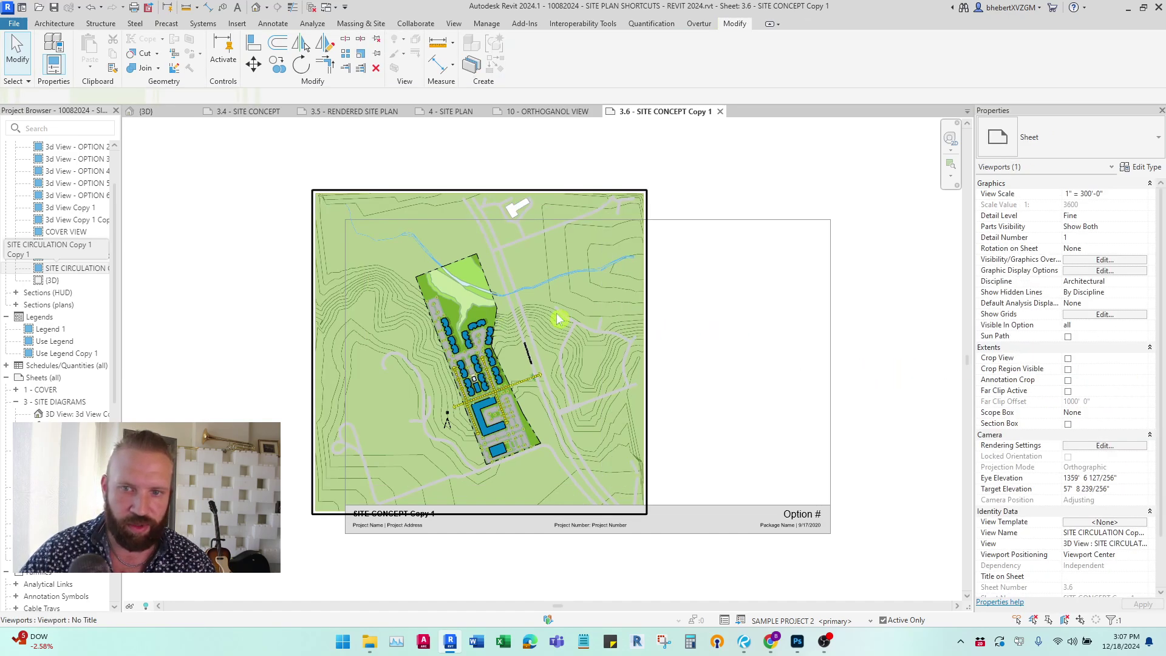
{"action": "left_click", "coordinate": [1067, 369]}
{"action": "left_click", "coordinate": [1067, 358]}
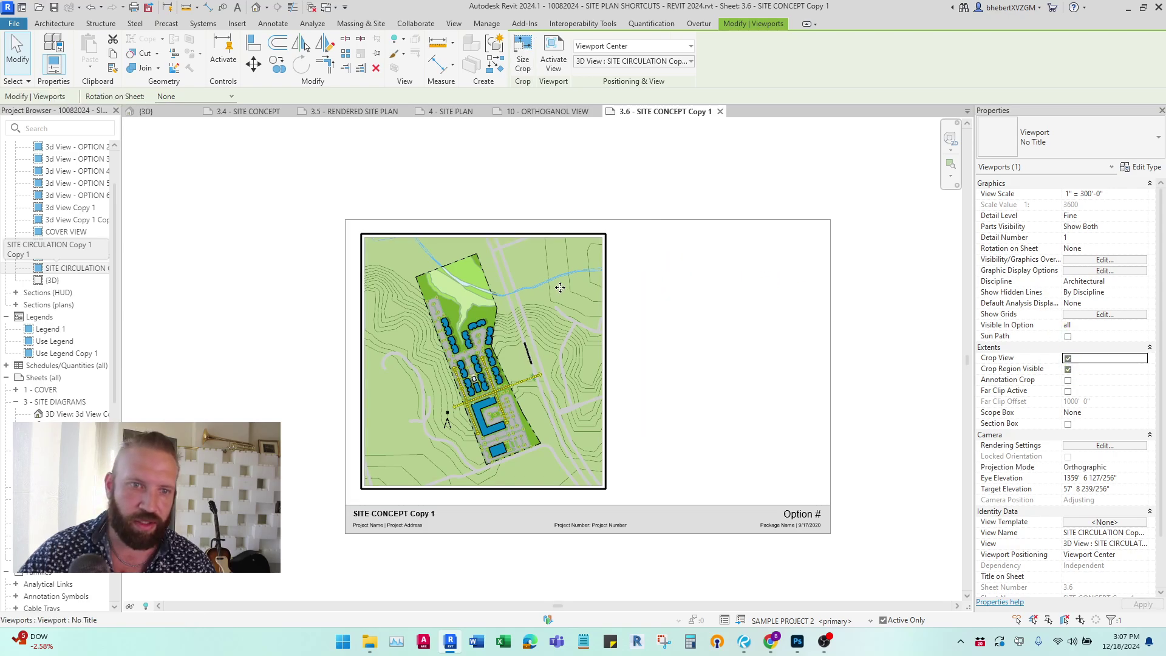
Step: Inside the activated viewport, drag the crop's top, right, bottom and left edges outward, then exit
{"action": "double_click", "coordinate": [601, 279]}
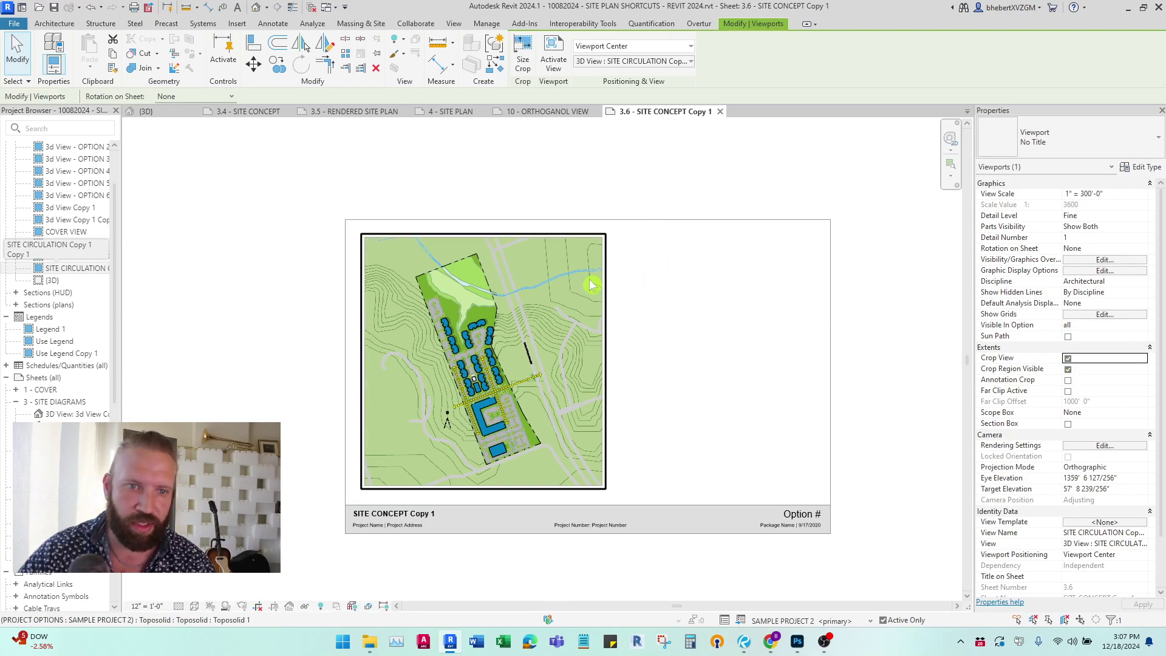
{"action": "left_click", "coordinate": [884, 620]}
{"action": "left_click", "coordinate": [483, 237]}
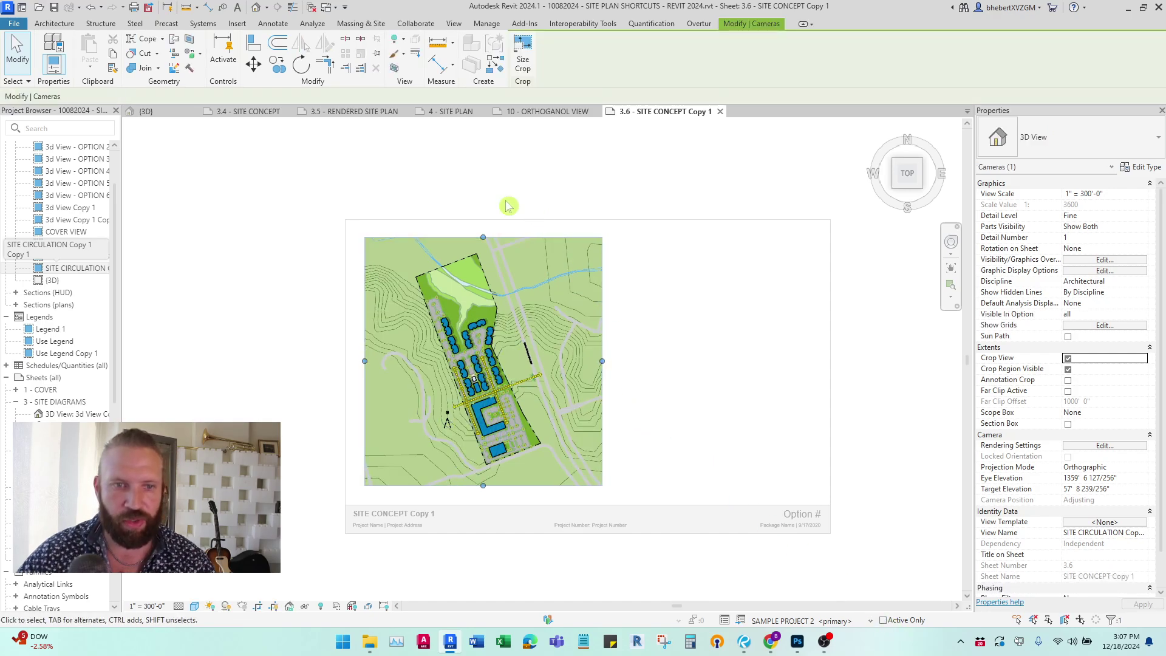
{"action": "left_click_drag", "start_coordinate": [481, 239], "coordinate": [478, 229]}
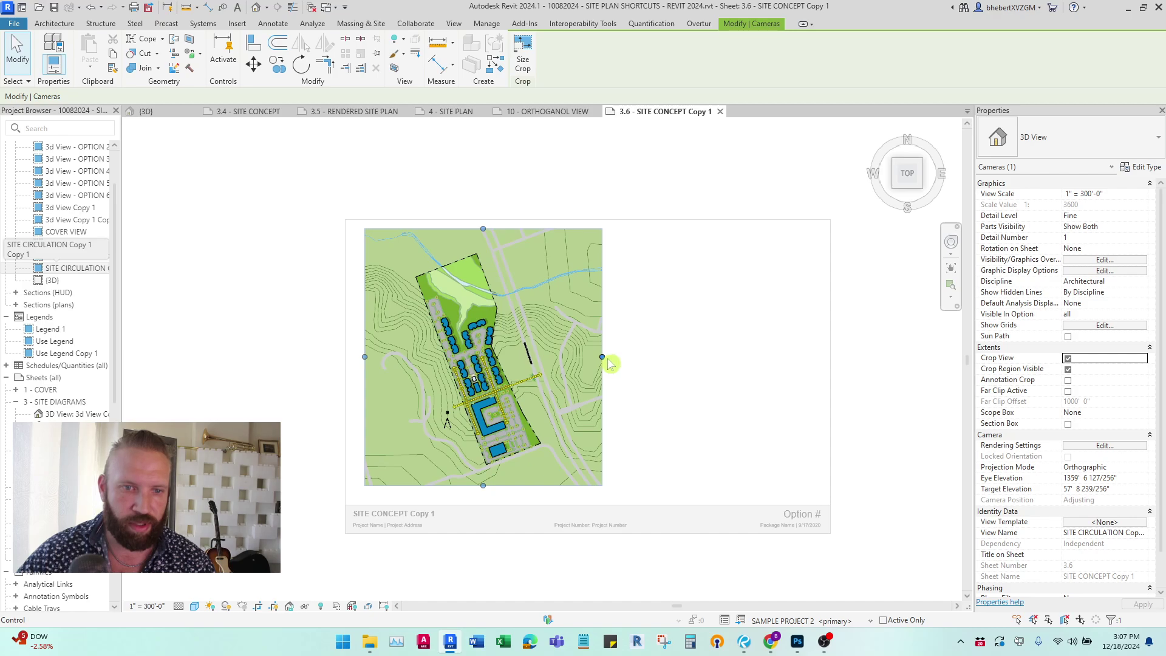
{"action": "left_click_drag", "start_coordinate": [604, 357], "coordinate": [644, 357]}
{"action": "left_click_drag", "start_coordinate": [504, 485], "coordinate": [504, 504]}
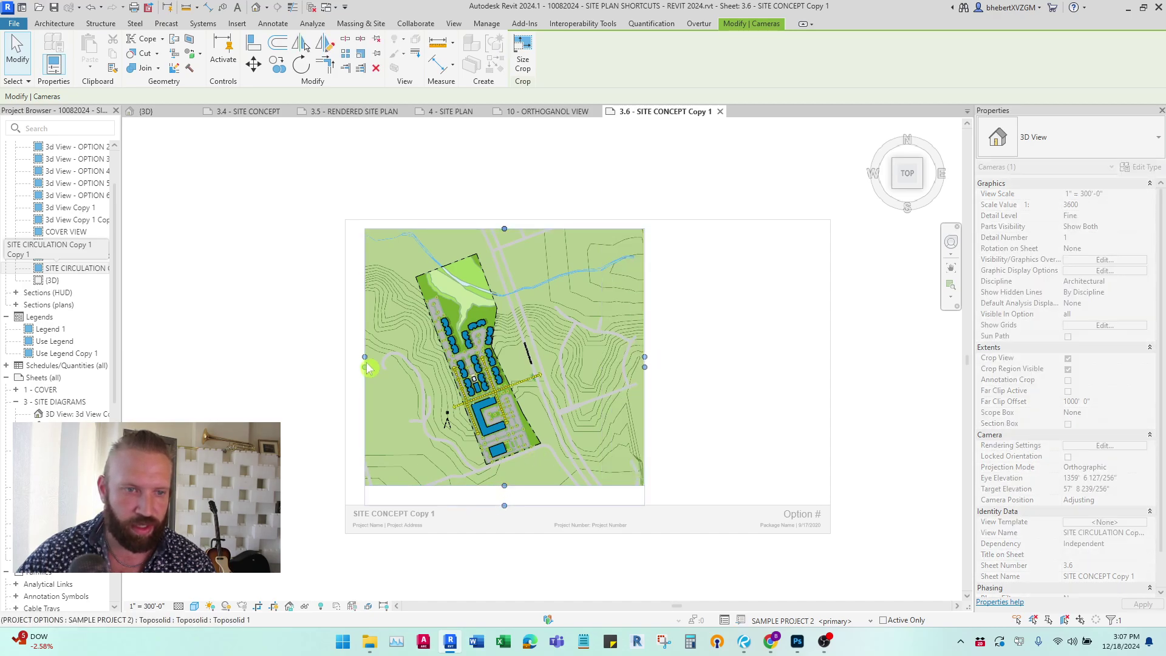
{"action": "left_click_drag", "start_coordinate": [364, 369], "coordinate": [346, 368]}
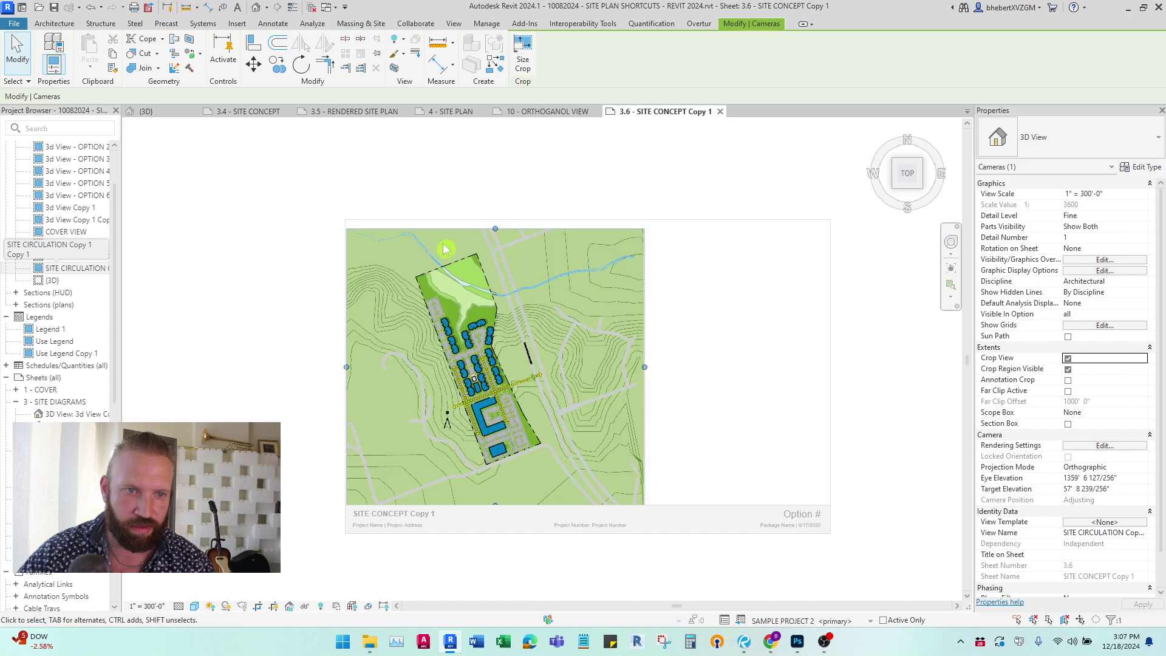
{"action": "double_click", "coordinate": [237, 289]}
{"action": "left_click", "coordinate": [547, 287]}
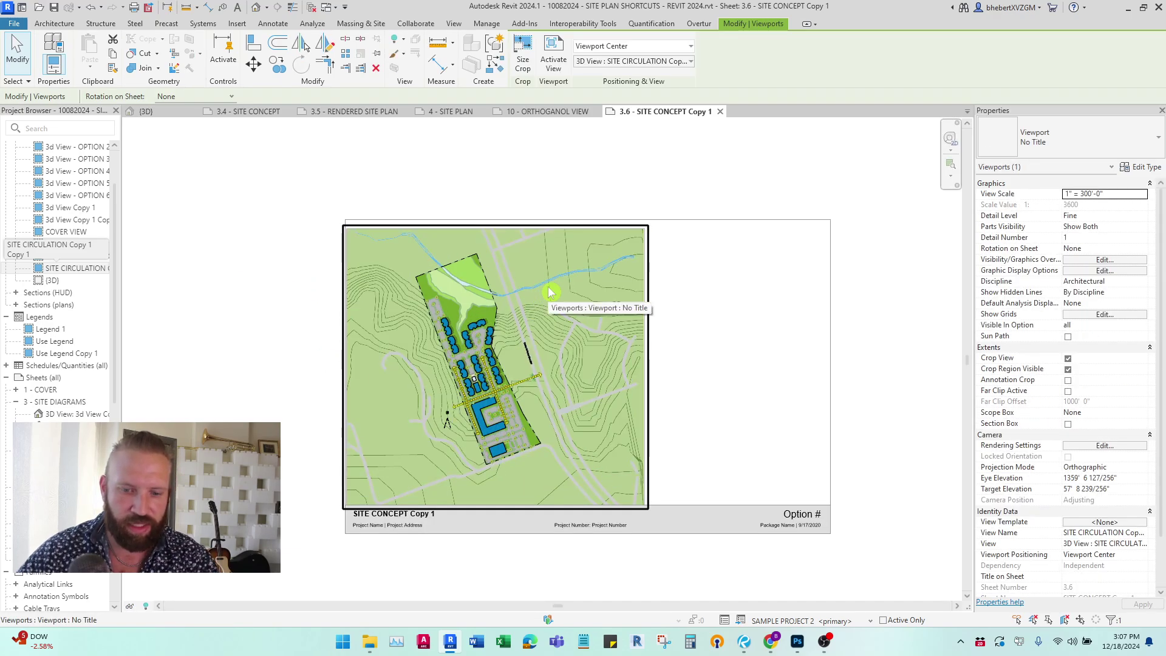
{"action": "left_click", "coordinate": [732, 292]}
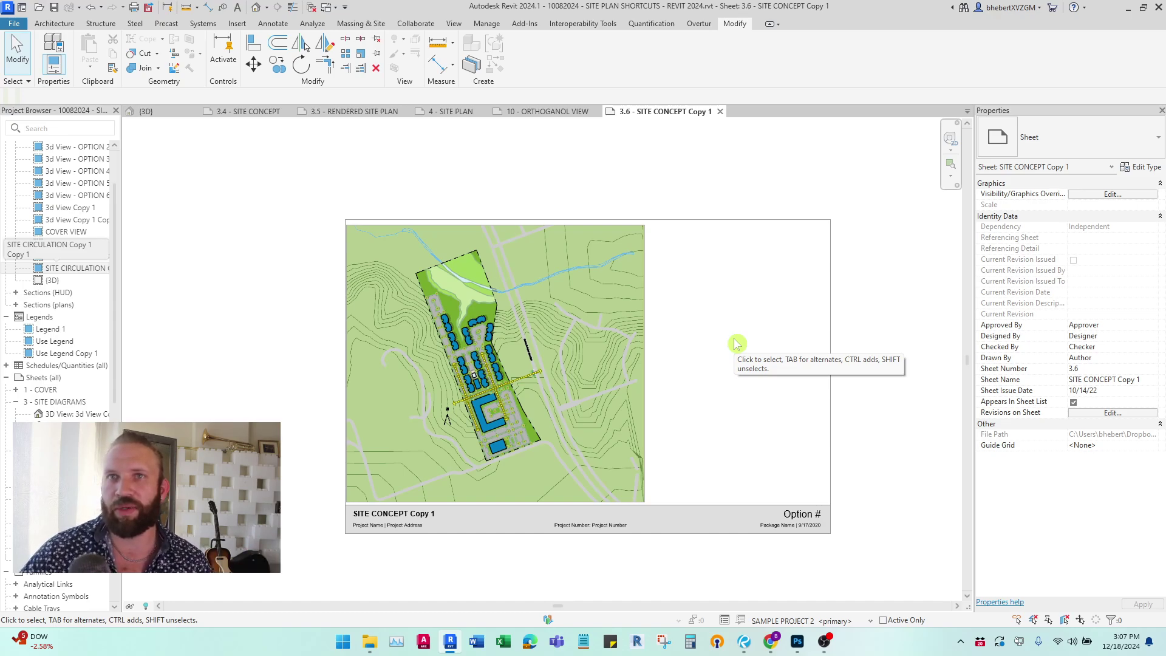
Step: Switch the status-bar design option to SAMPLE PROJECT 1
{"action": "left_click", "coordinate": [870, 620]}
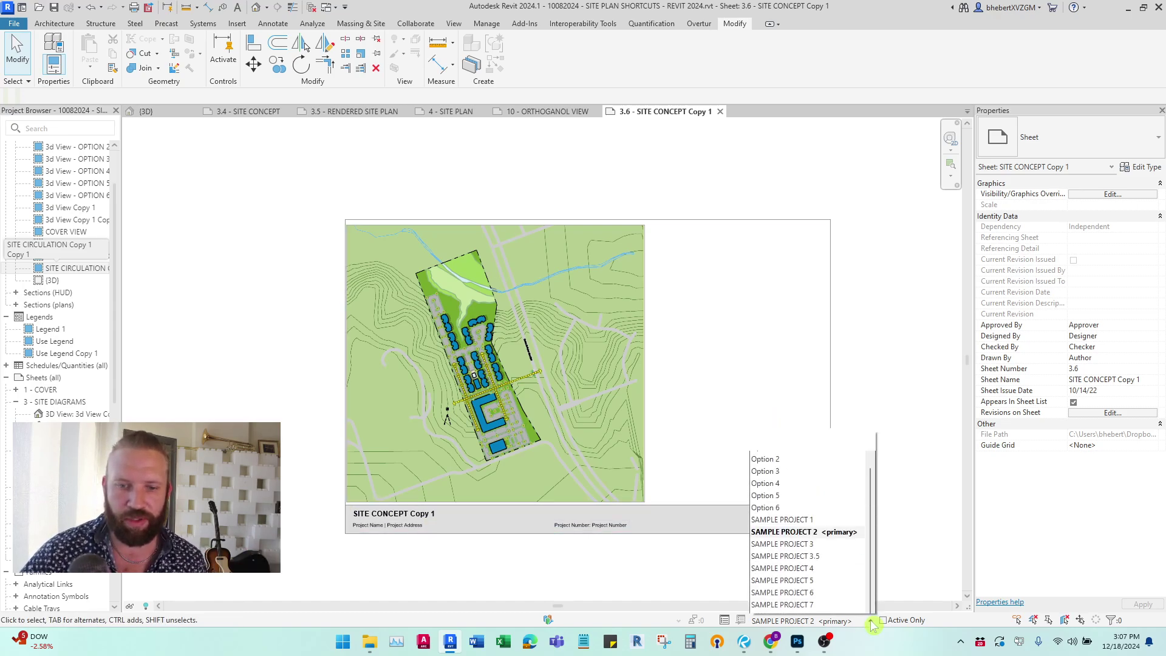
{"action": "left_click", "coordinate": [827, 462]}
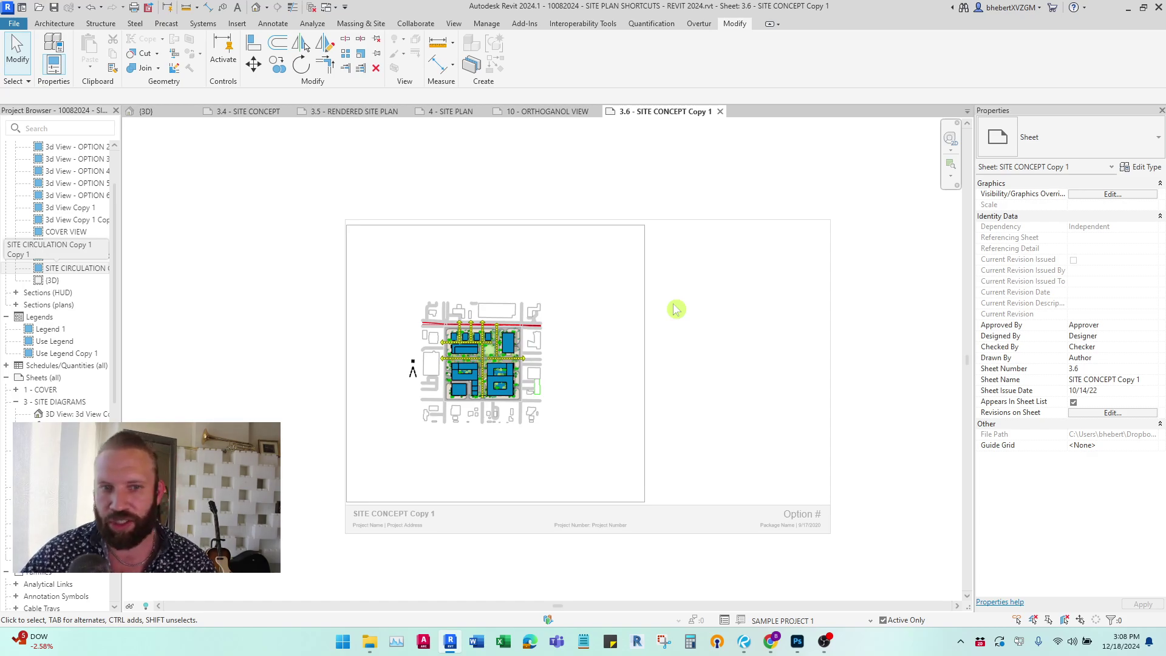
Step: Pull the crop region's top, right, bottom and left edges inward to hug the urban block plan
{"action": "left_click", "coordinate": [600, 304]}
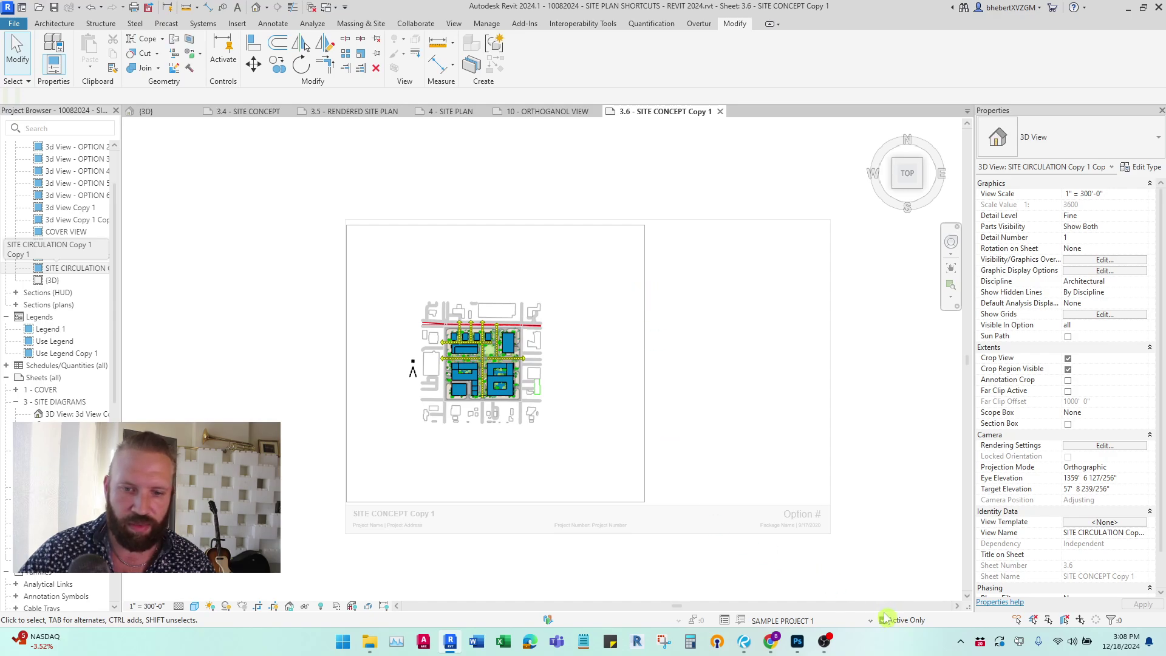
{"action": "left_click", "coordinate": [645, 411]}
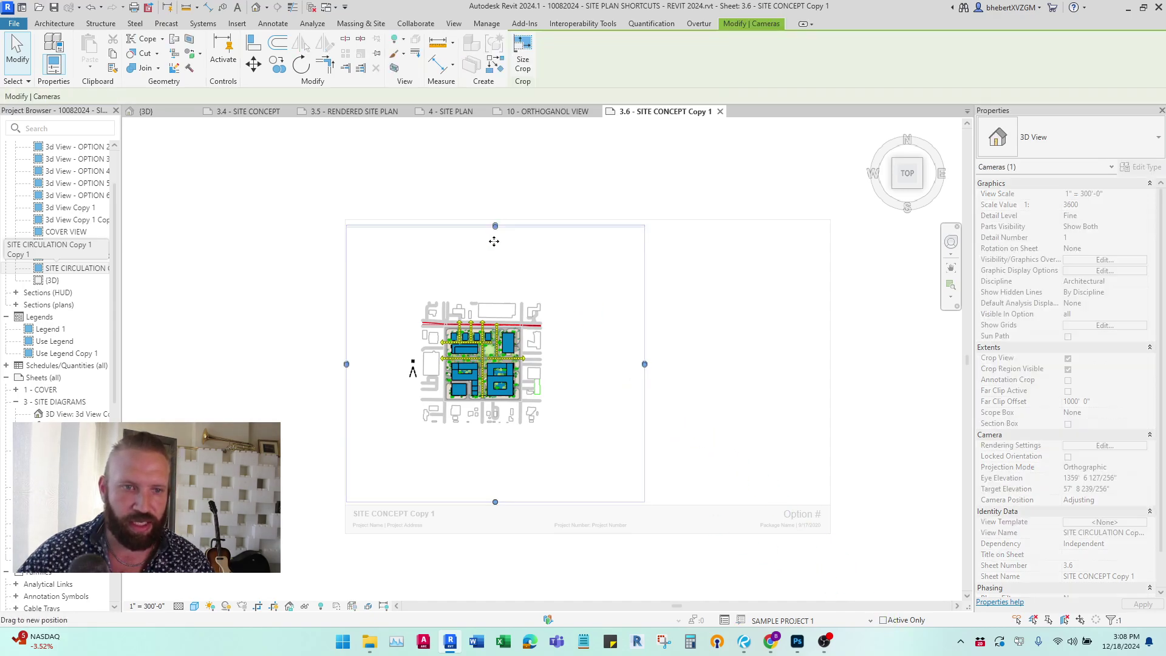
{"action": "left_click_drag", "start_coordinate": [495, 225], "coordinate": [495, 309]}
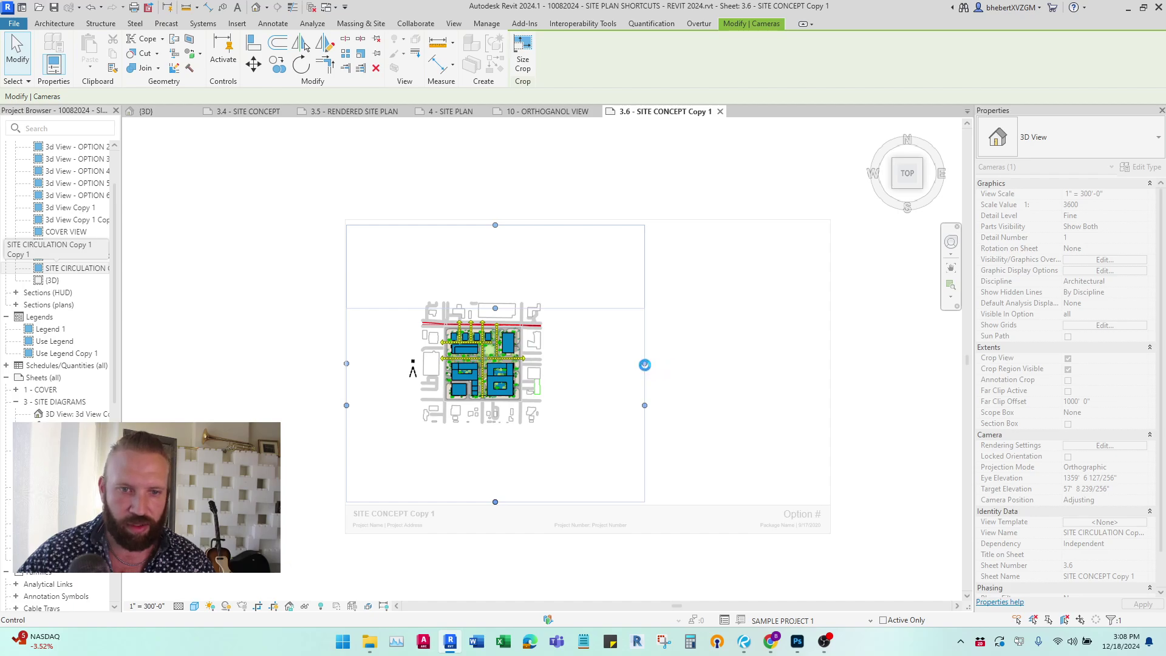
{"action": "left_click_drag", "start_coordinate": [645, 405], "coordinate": [550, 397]}
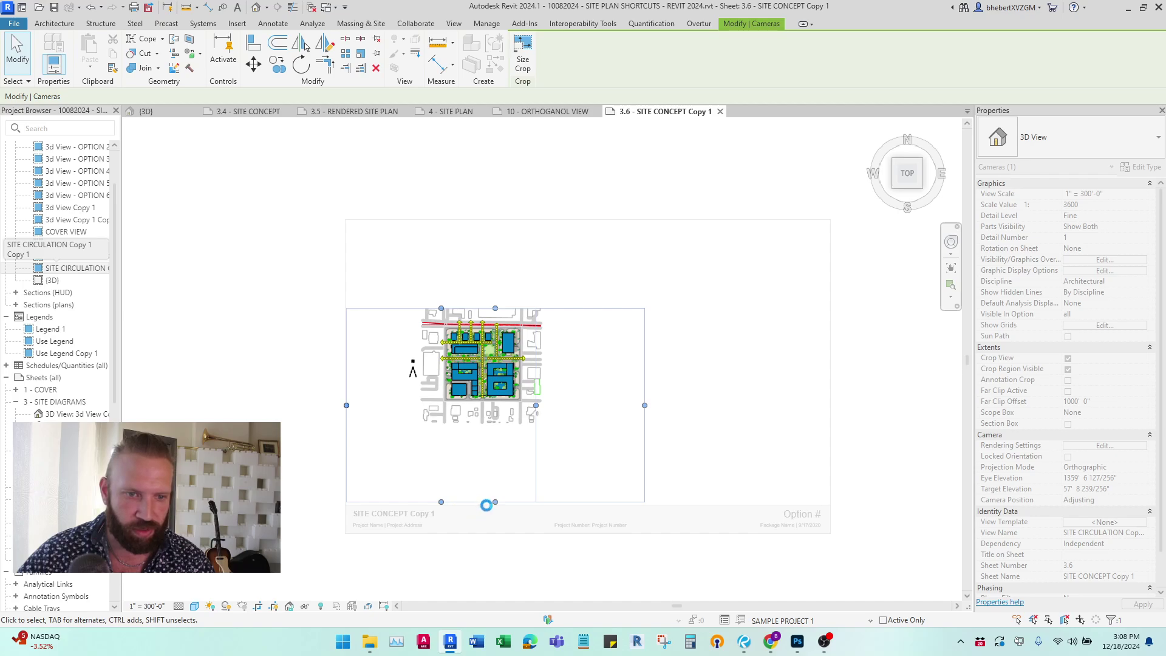
{"action": "left_click_drag", "start_coordinate": [443, 501], "coordinate": [438, 417]}
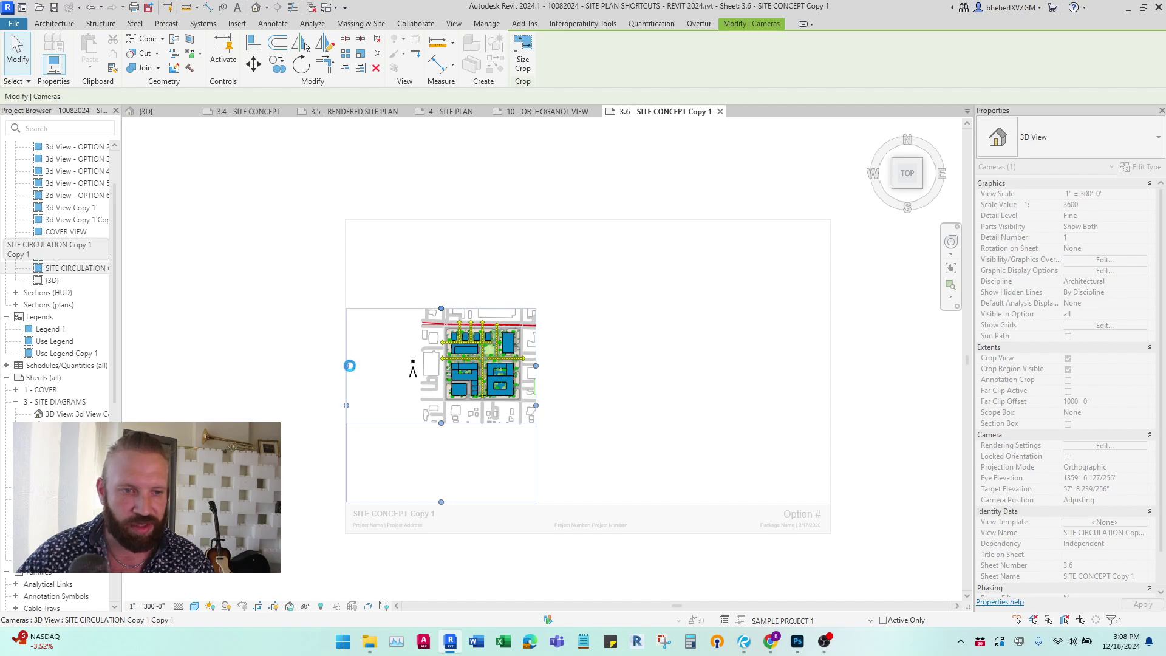
{"action": "left_click_drag", "start_coordinate": [349, 366], "coordinate": [426, 366]}
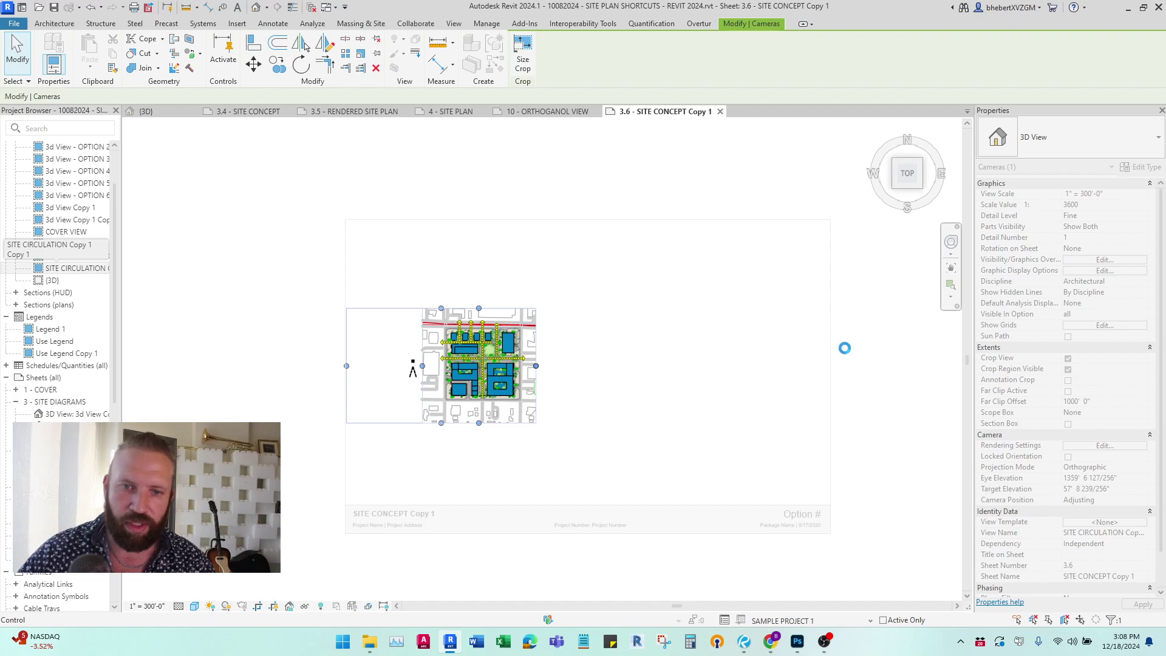
{"action": "left_click", "coordinate": [893, 356]}
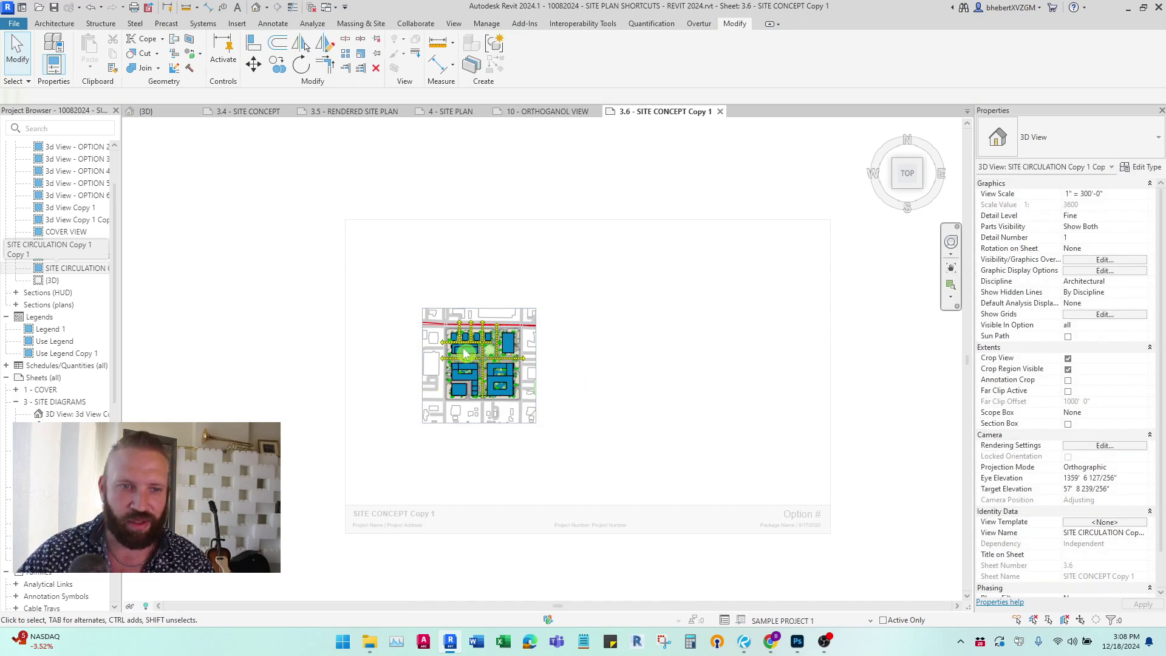
Step: Set the viewport's view scale to 1" = 100'-0"
{"action": "double_click", "coordinate": [892, 356]}
{"action": "left_click", "coordinate": [480, 364]}
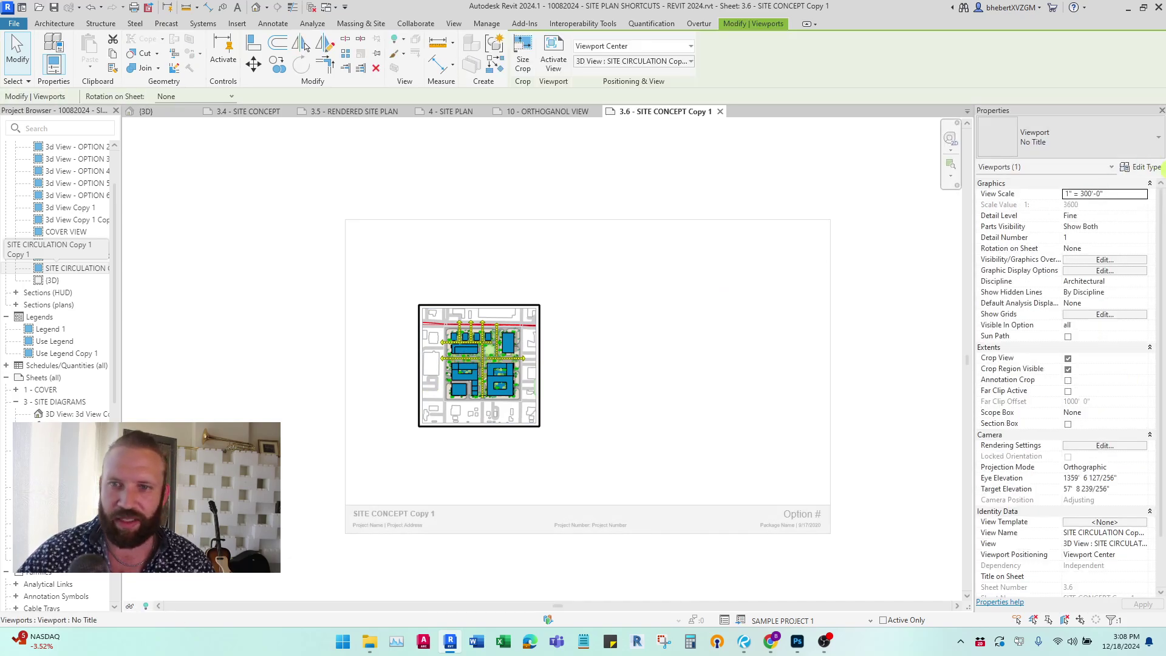
{"action": "left_click", "coordinate": [1143, 194]}
{"action": "left_click", "coordinate": [1094, 223]}
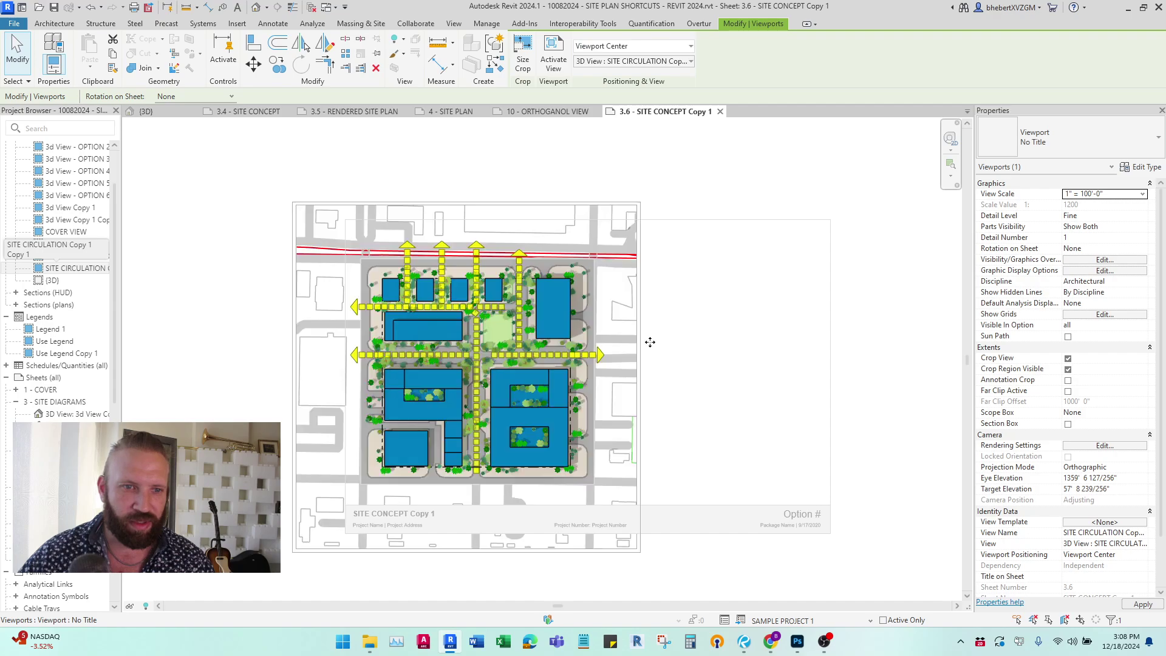
{"action": "left_click", "coordinate": [713, 338]}
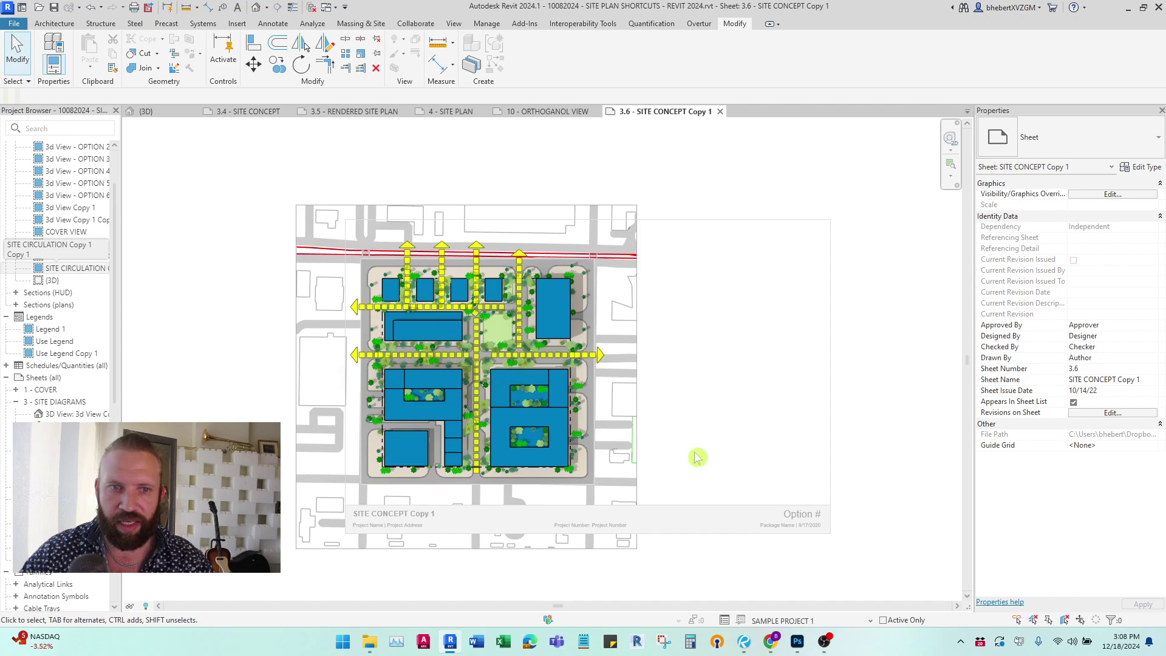
Step: Adjust the crop region, extending the bottom edge slightly and trimming the top edge
{"action": "left_click", "coordinate": [638, 456]}
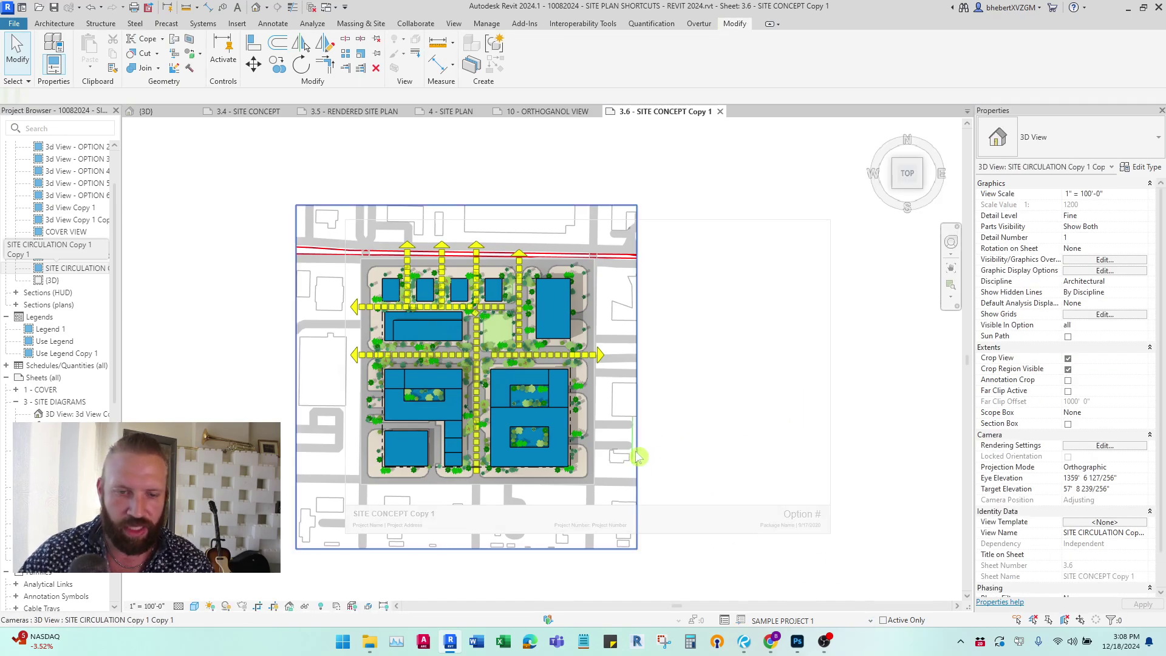
{"action": "left_click", "coordinate": [469, 549]}
{"action": "left_click_drag", "start_coordinate": [472, 488], "coordinate": [469, 493]}
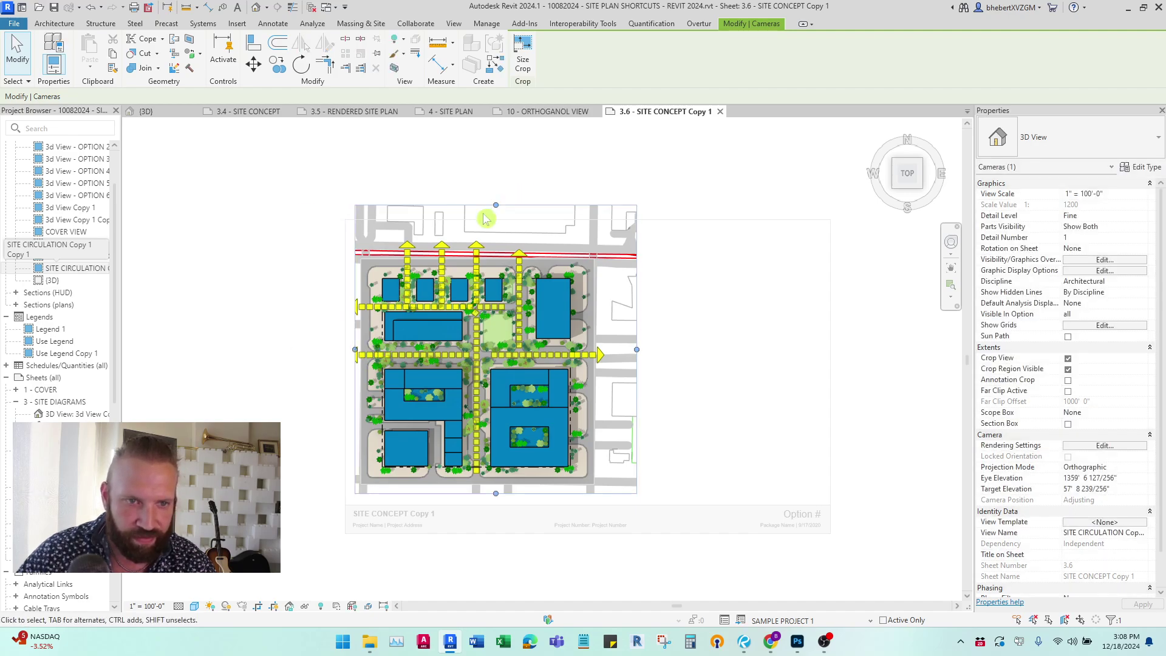
{"action": "left_click_drag", "start_coordinate": [495, 205], "coordinate": [496, 229]}
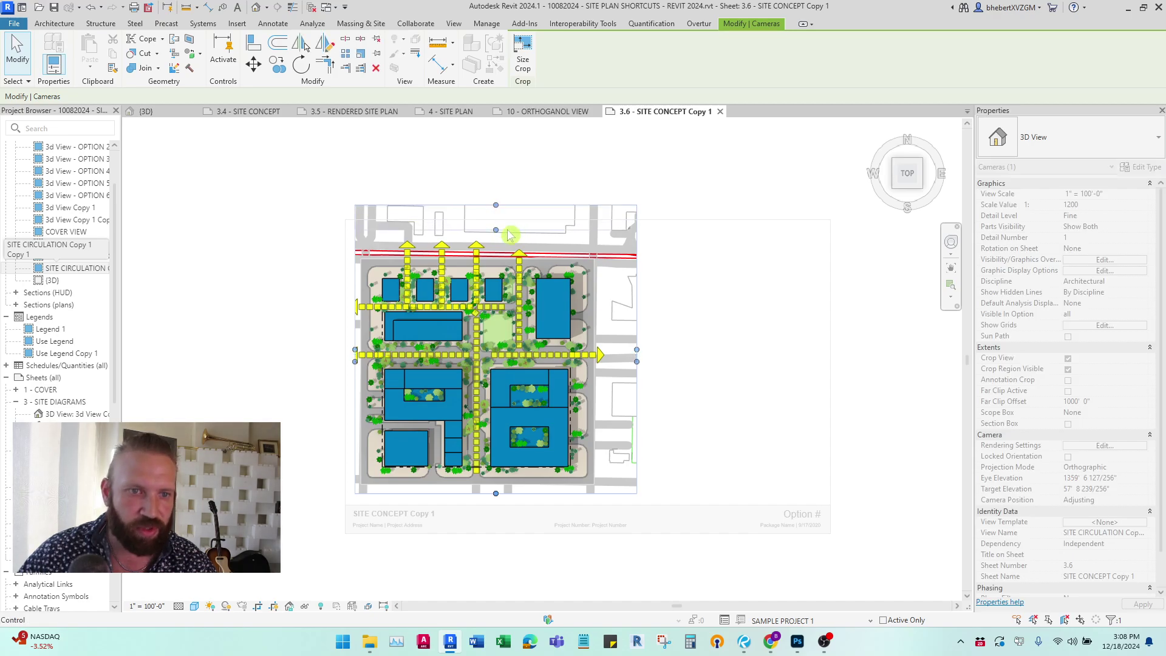
{"action": "left_click", "coordinate": [862, 383]}
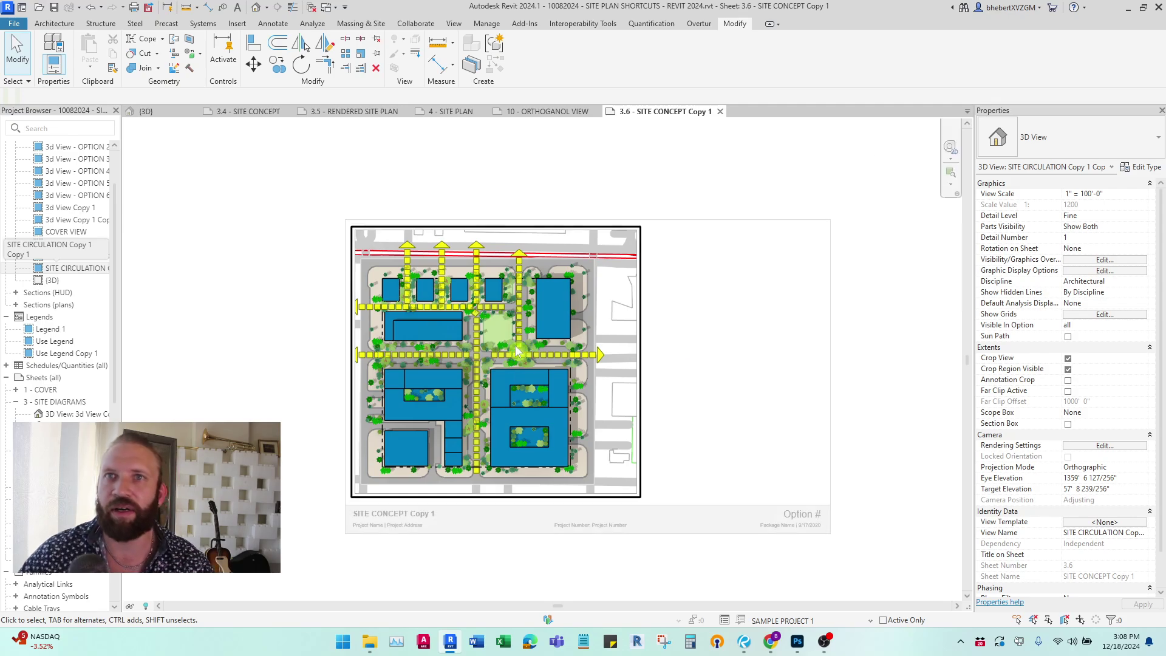
{"action": "double_click", "coordinate": [745, 308]}
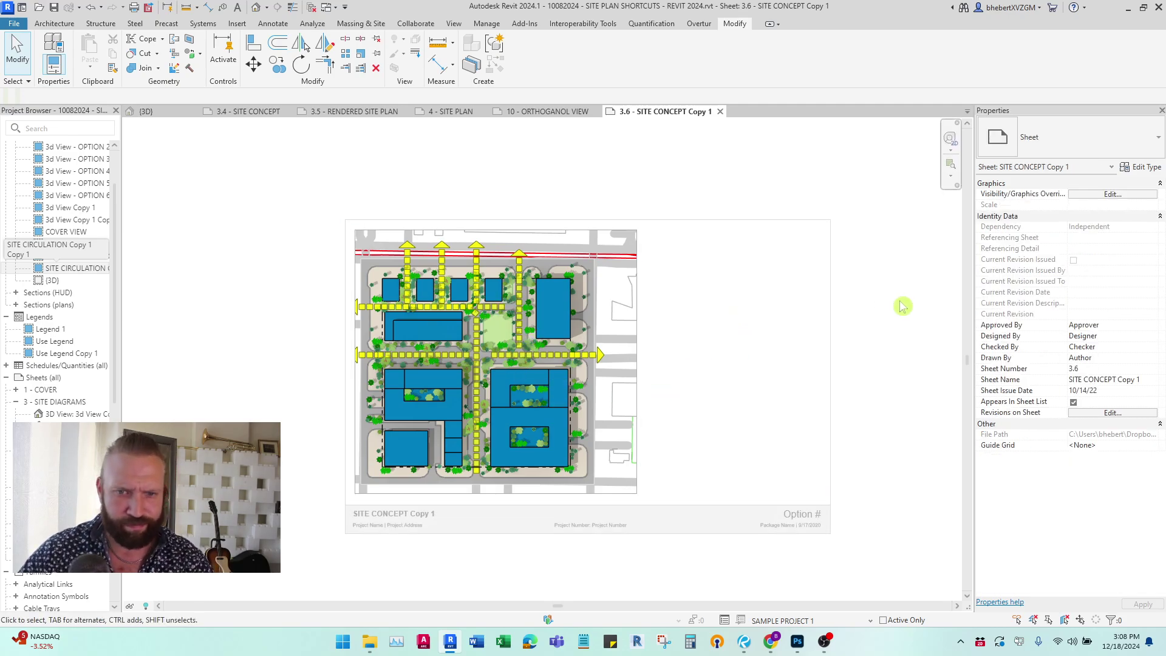
Step: Make SAMPLE PROJECT 2 the active design option to show its site plan
{"action": "left_click", "coordinate": [598, 359]}
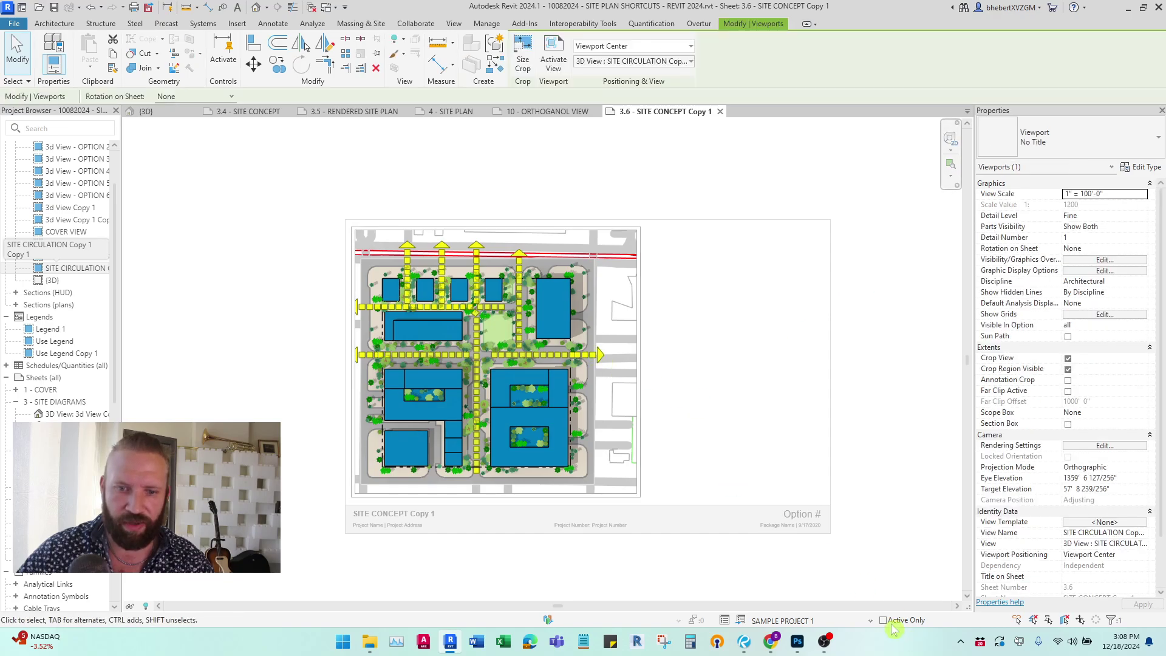
{"action": "left_click", "coordinate": [870, 620]}
{"action": "left_click", "coordinate": [832, 473]}
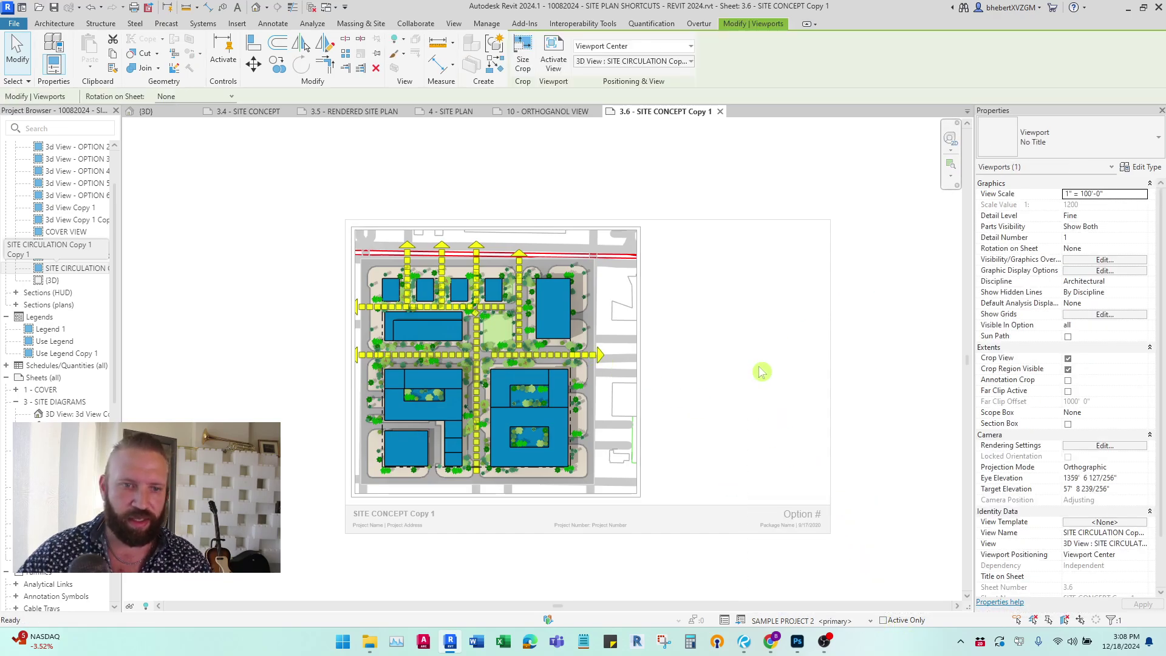
{"action": "left_click", "coordinate": [745, 368]}
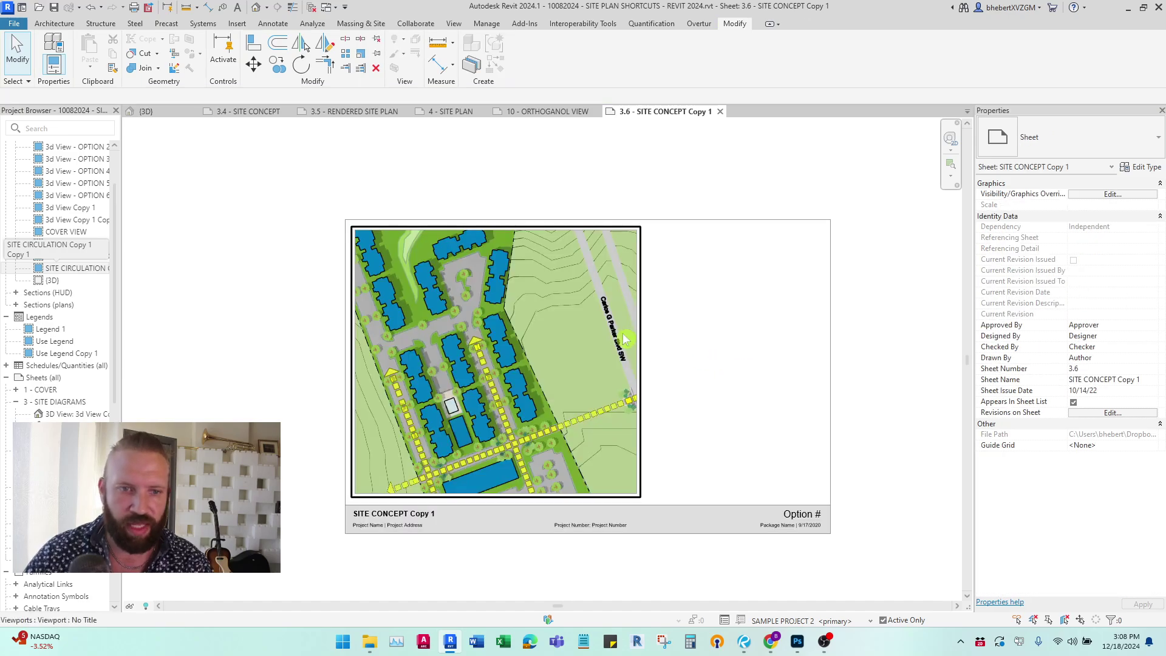
Step: Rescale the viewport to 1" = 200'-0", then to 1" = 300'-0"
{"action": "left_click", "coordinate": [577, 347]}
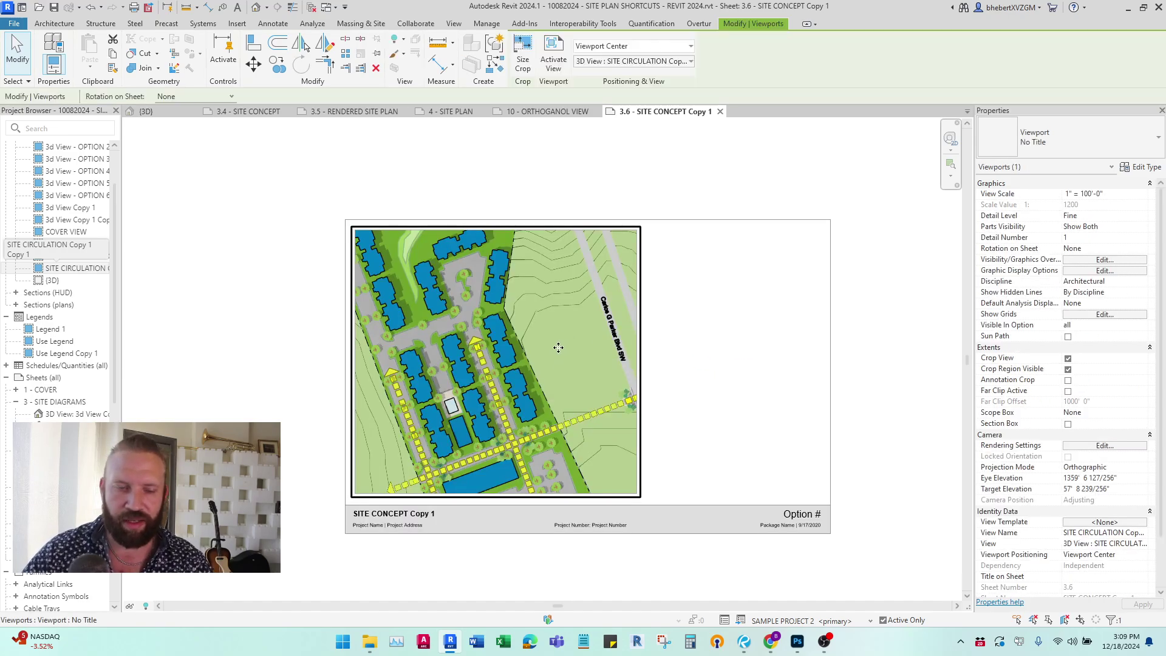
{"action": "left_click", "coordinate": [1141, 193]}
{"action": "left_click", "coordinate": [1141, 193]}
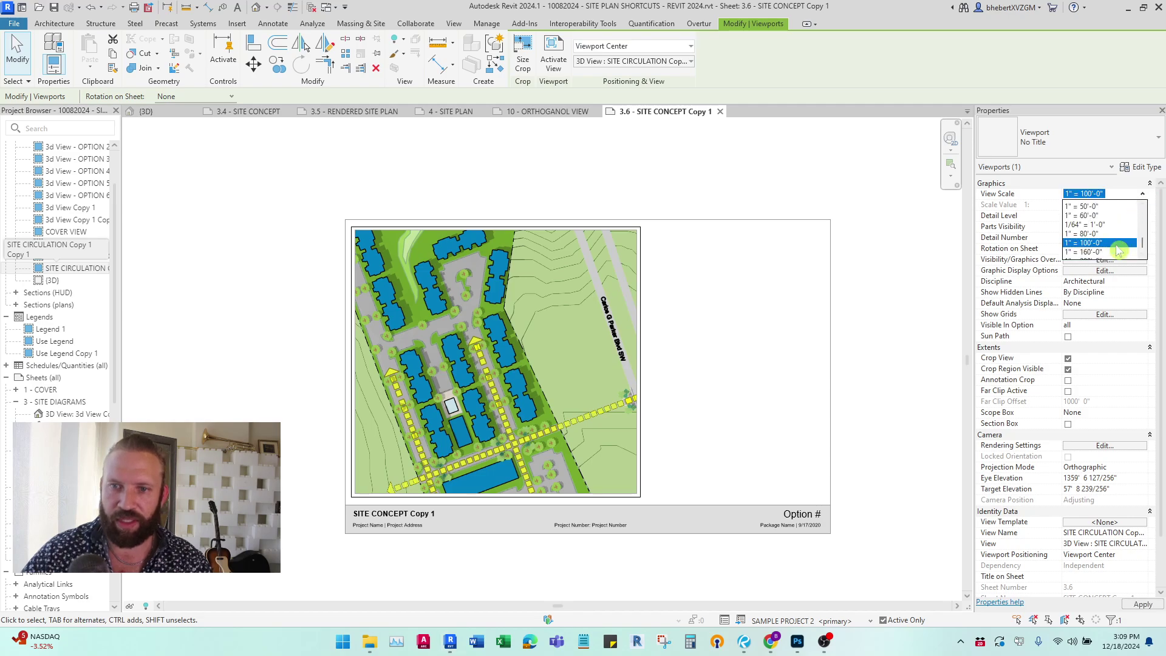
{"action": "scroll", "coordinate": [1102, 246], "scroll_direction": "down", "scroll_amount": 1}
{"action": "left_click", "coordinate": [1097, 241]}
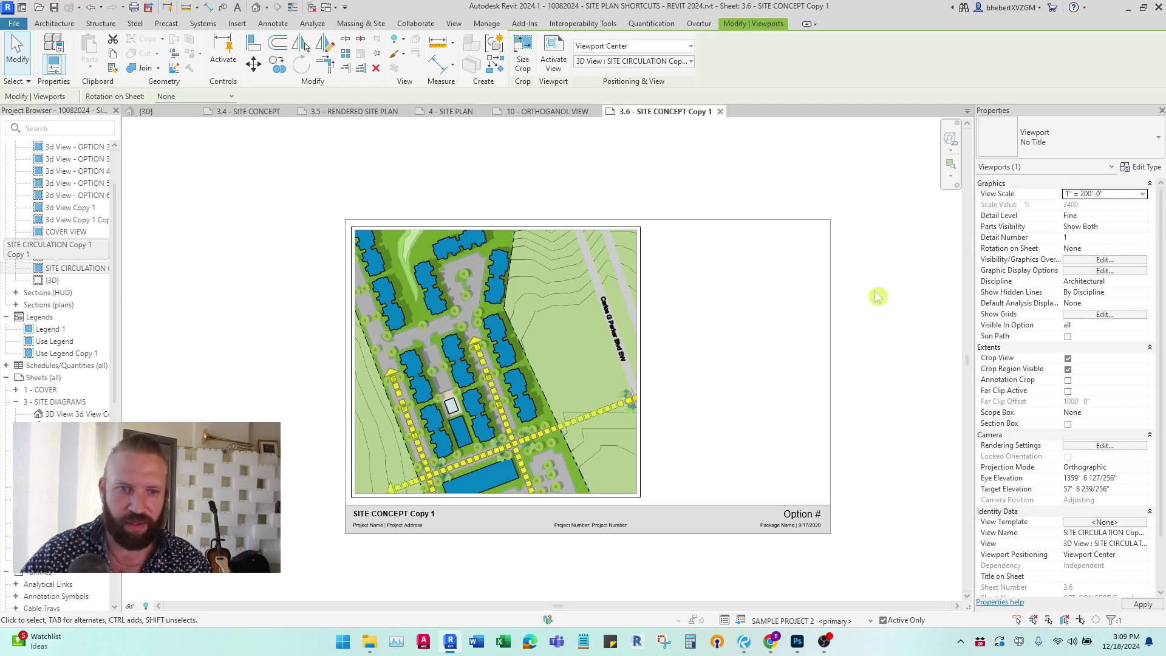
{"action": "left_click", "coordinate": [1143, 194]}
{"action": "scroll", "coordinate": [1102, 237], "scroll_direction": "down", "scroll_amount": 1}
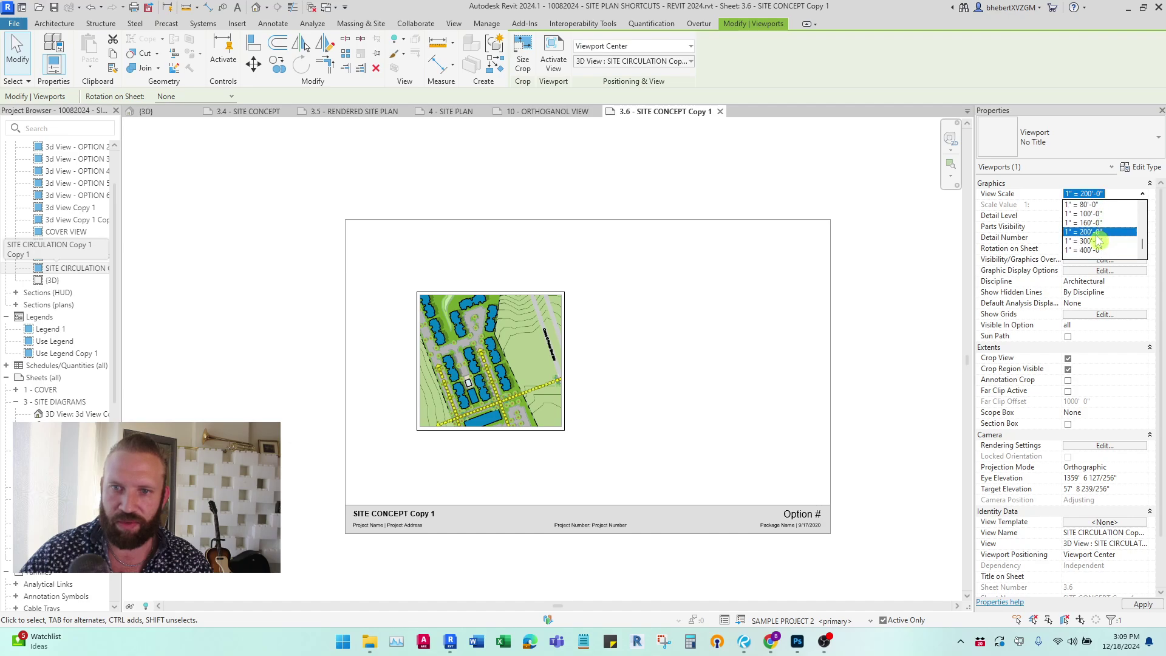
{"action": "left_click", "coordinate": [1093, 250]}
{"action": "left_click", "coordinate": [634, 362]}
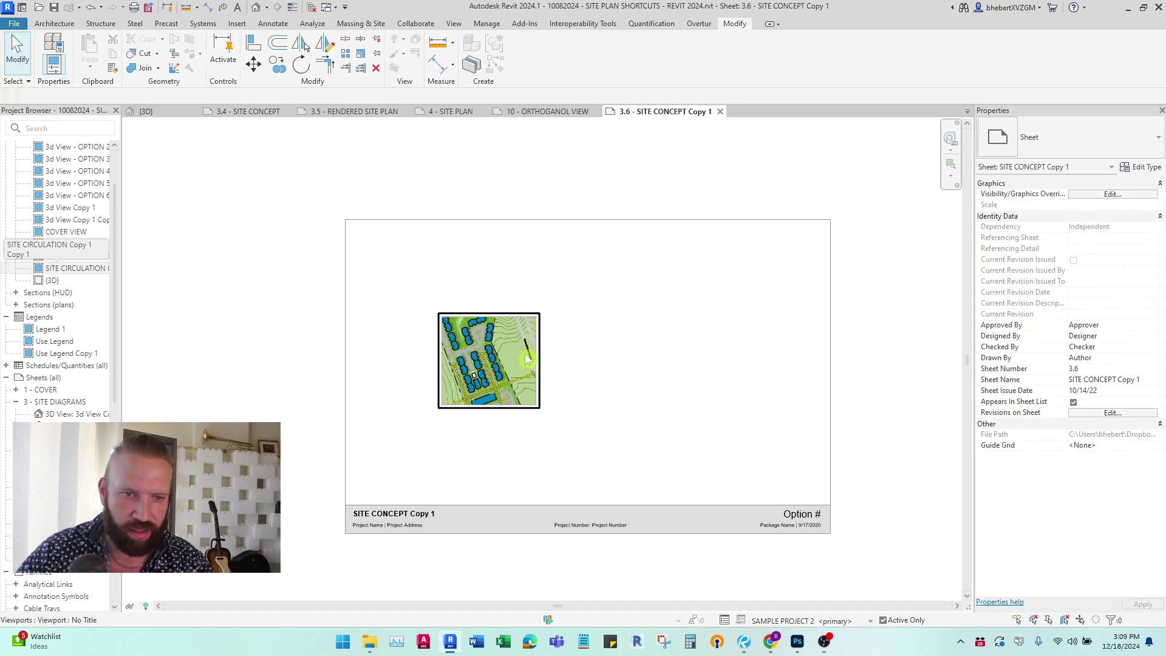
Step: Drag the crop's top, left, bottom and right edges outward to frame the whole terrain site
{"action": "double_click", "coordinate": [528, 355]}
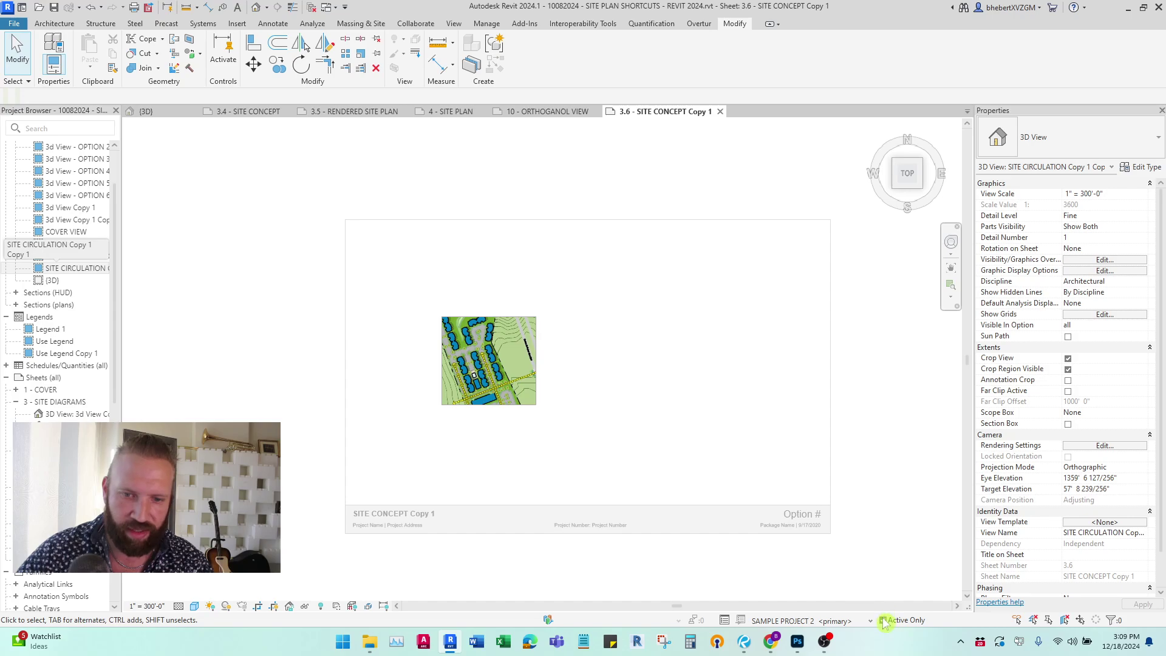
{"action": "left_click", "coordinate": [535, 333]}
{"action": "left_click_drag", "start_coordinate": [489, 316], "coordinate": [490, 232]}
{"action": "left_click_drag", "start_coordinate": [441, 317], "coordinate": [354, 316]}
{"action": "left_click_drag", "start_coordinate": [445, 404], "coordinate": [445, 496]}
{"action": "left_click_drag", "start_coordinate": [536, 364], "coordinate": [620, 368]}
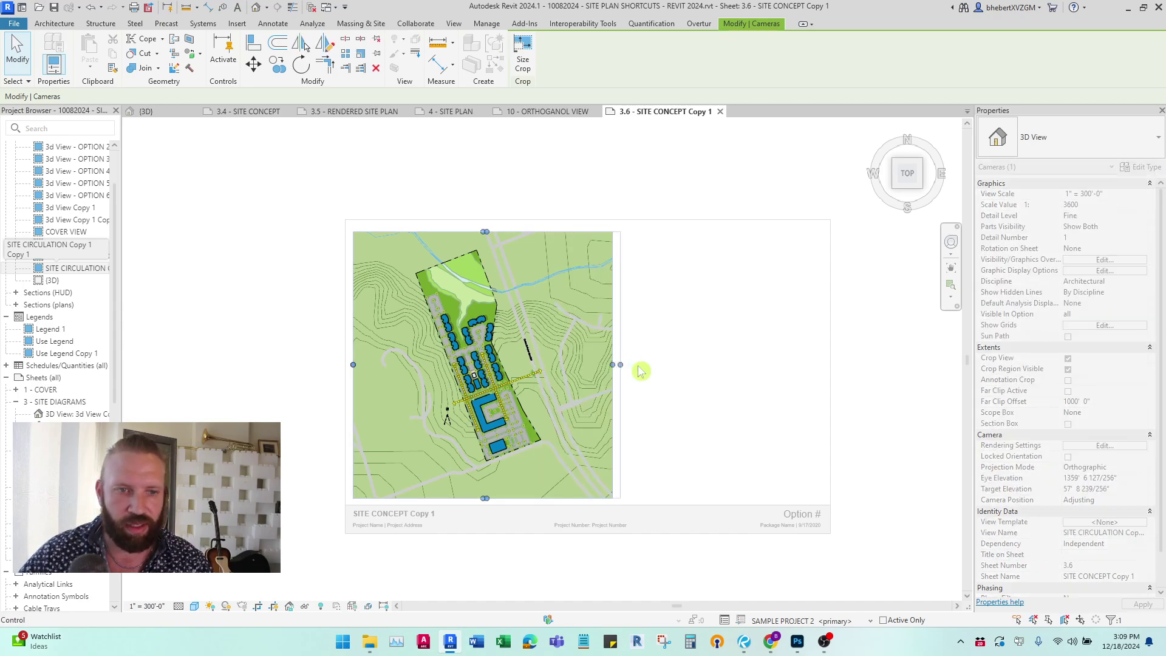
{"action": "double_click", "coordinate": [878, 423]}
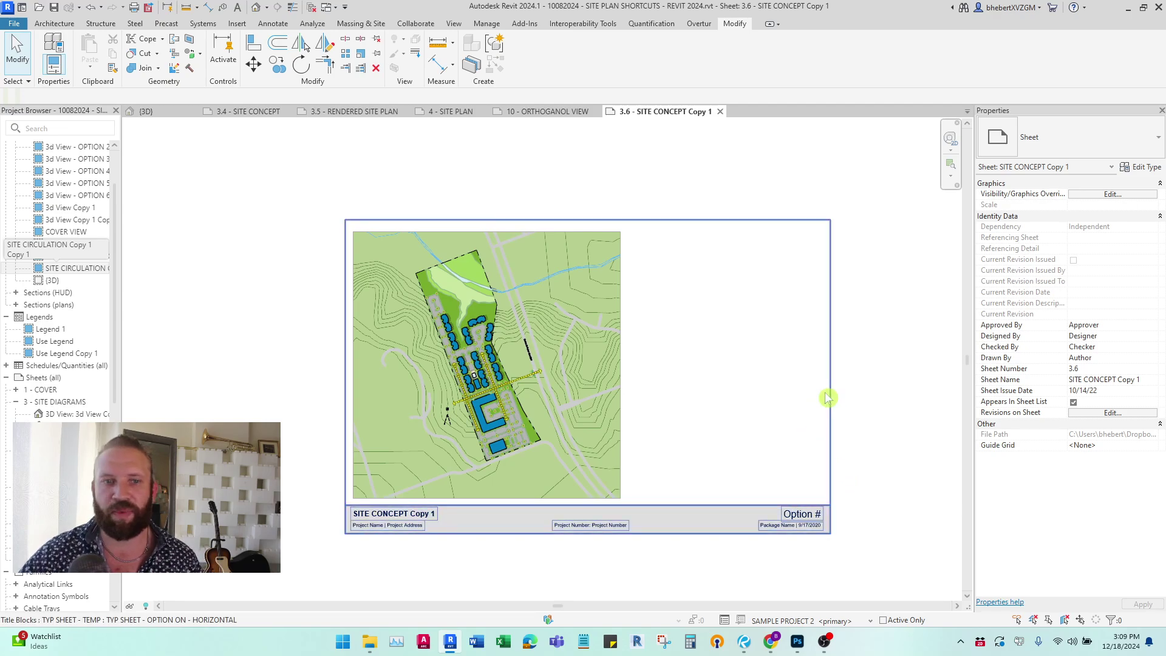
Step: Enter and leave the site plan viewport, then switch to the {3D} site view
{"action": "double_click", "coordinate": [558, 311]}
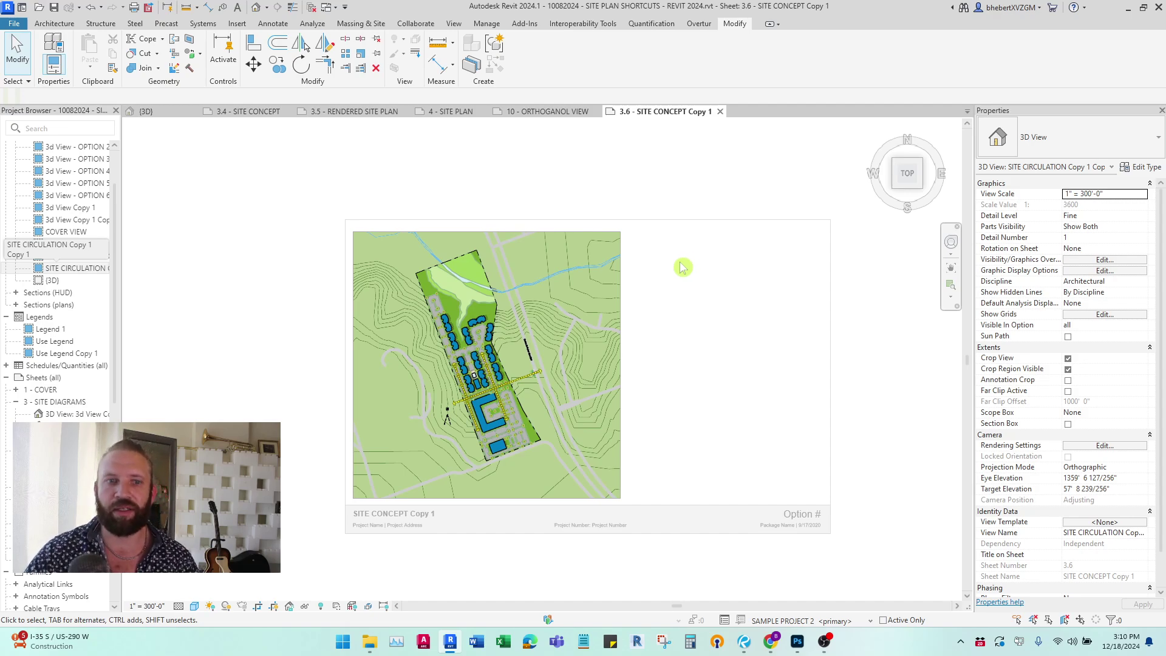
{"action": "double_click", "coordinate": [877, 281]}
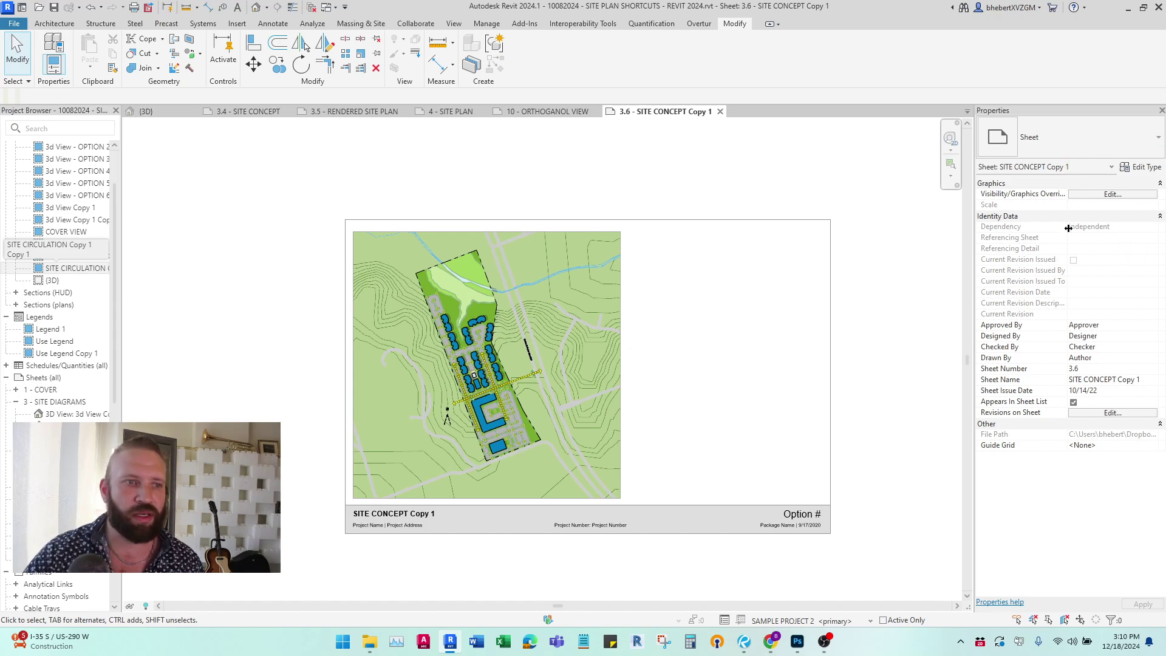
{"action": "left_click", "coordinate": [149, 112]}
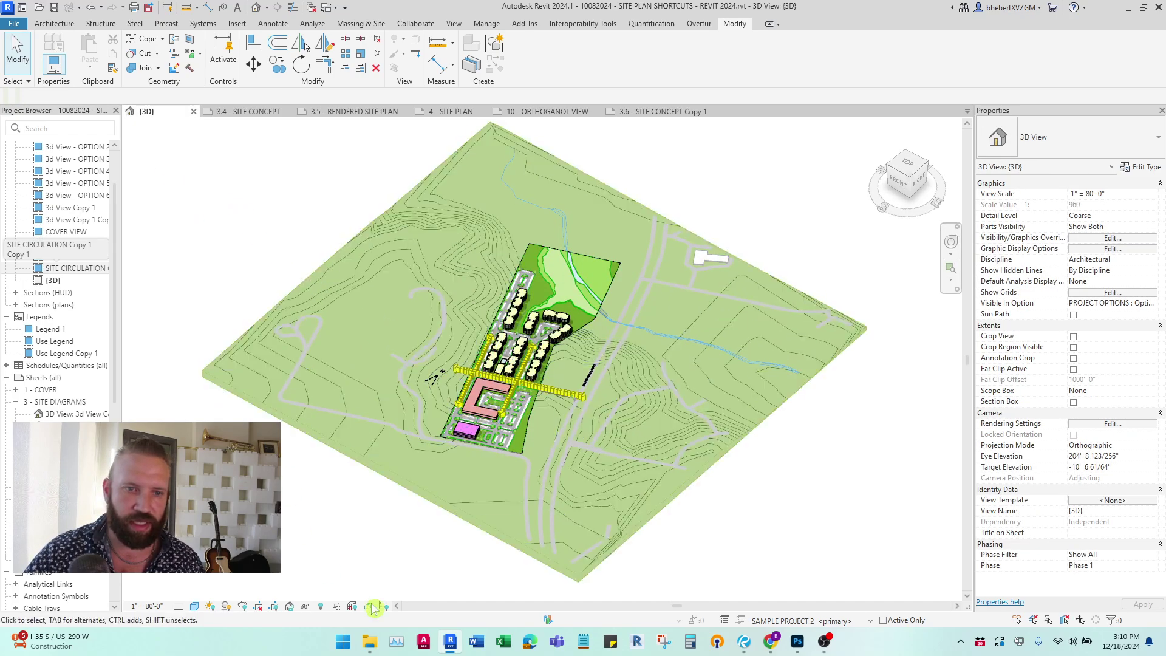
Step: Open the title block family of sheet 3.4 - SITE CONCEPT for editing
{"action": "left_click", "coordinate": [245, 114]}
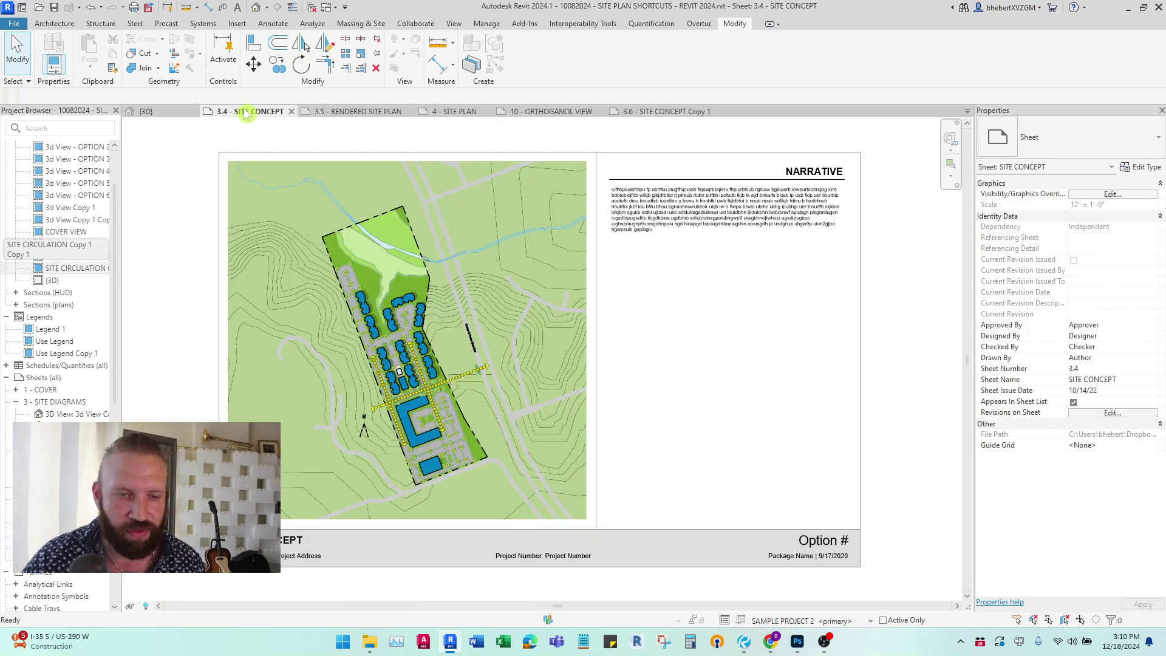
{"action": "left_click", "coordinate": [776, 574]}
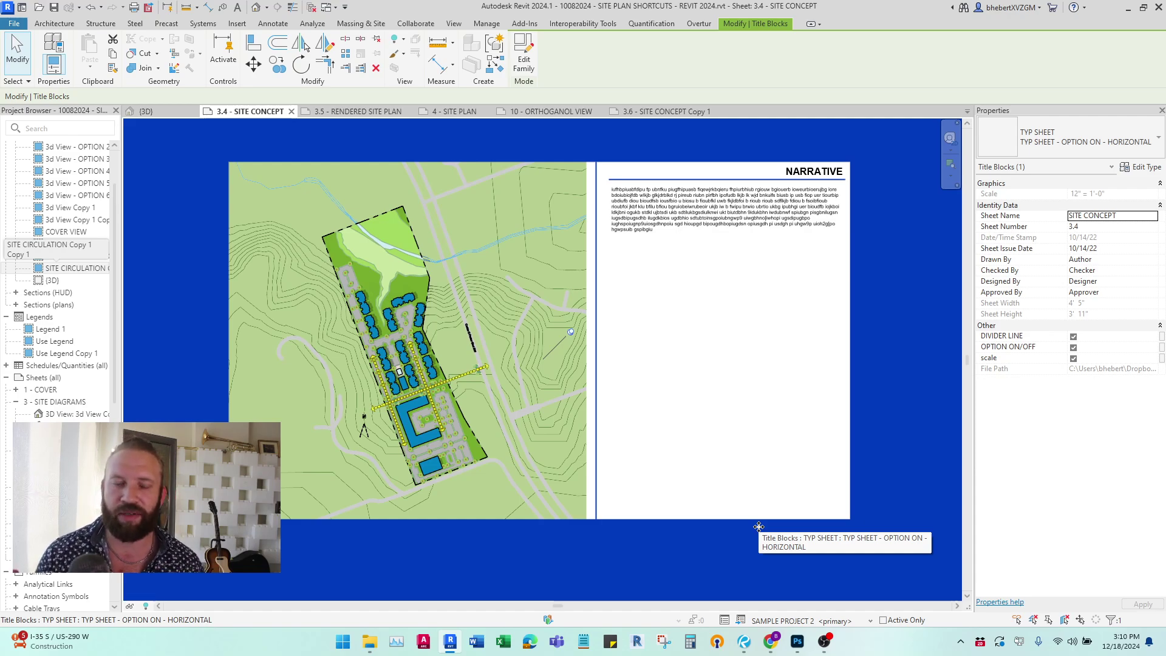
{"action": "left_click", "coordinate": [527, 58]}
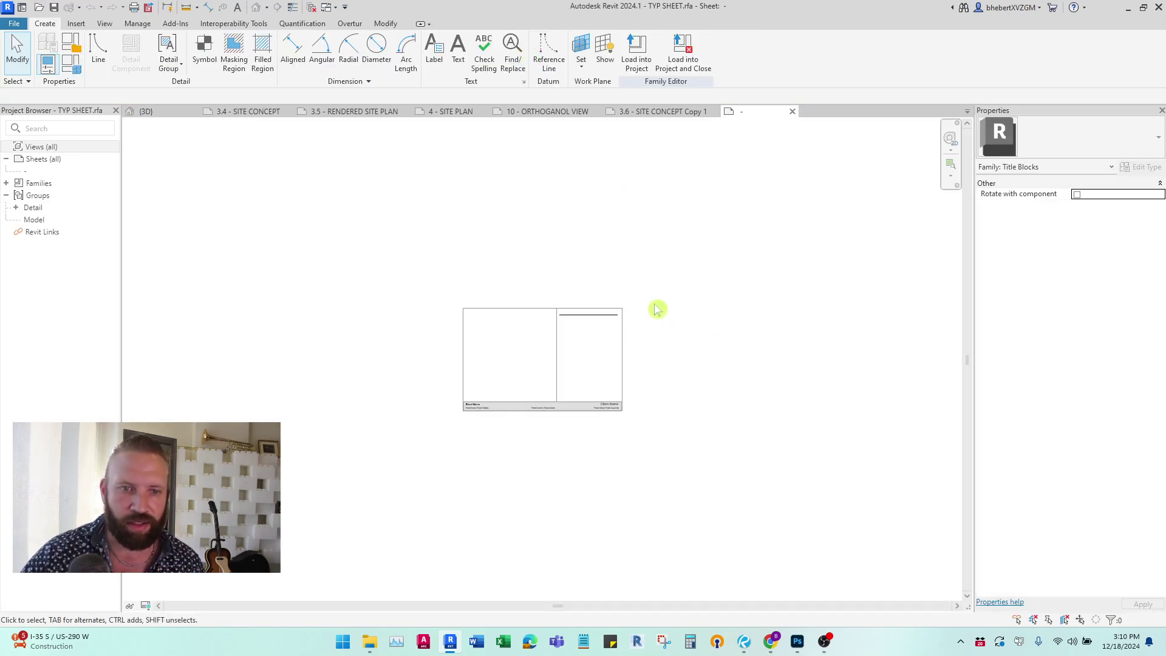
Step: Select and inspect the large WHITE filled region mask, then clear the selection
{"action": "left_click", "coordinate": [632, 338]}
{"action": "left_click", "coordinate": [815, 315]}
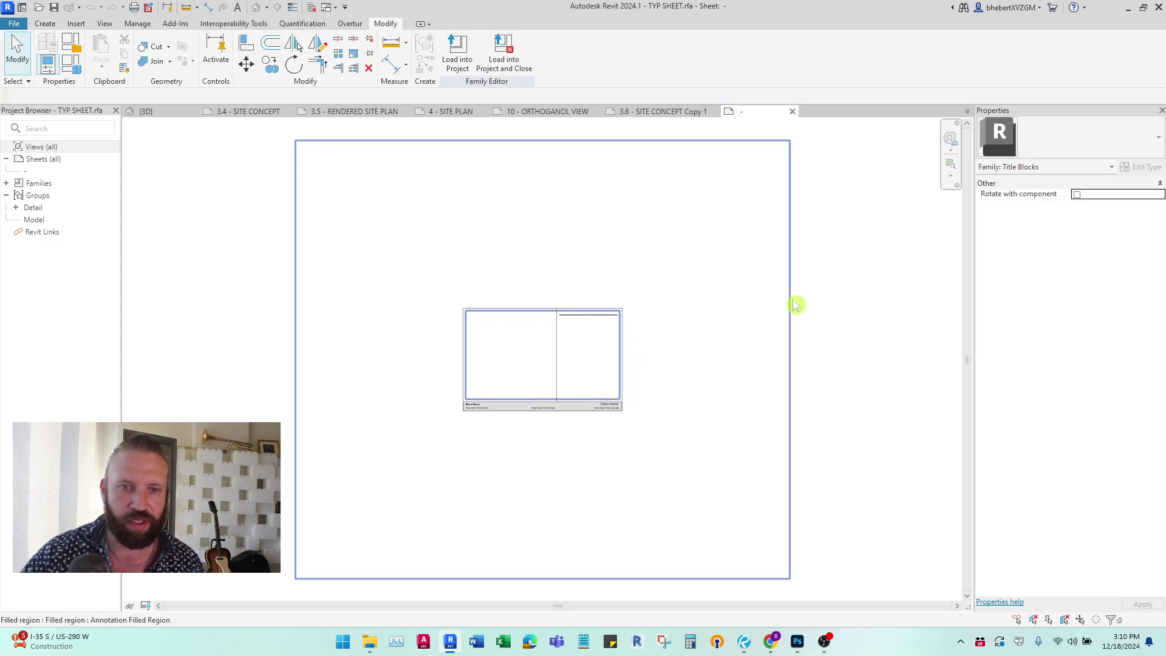
{"action": "left_click", "coordinate": [796, 305]}
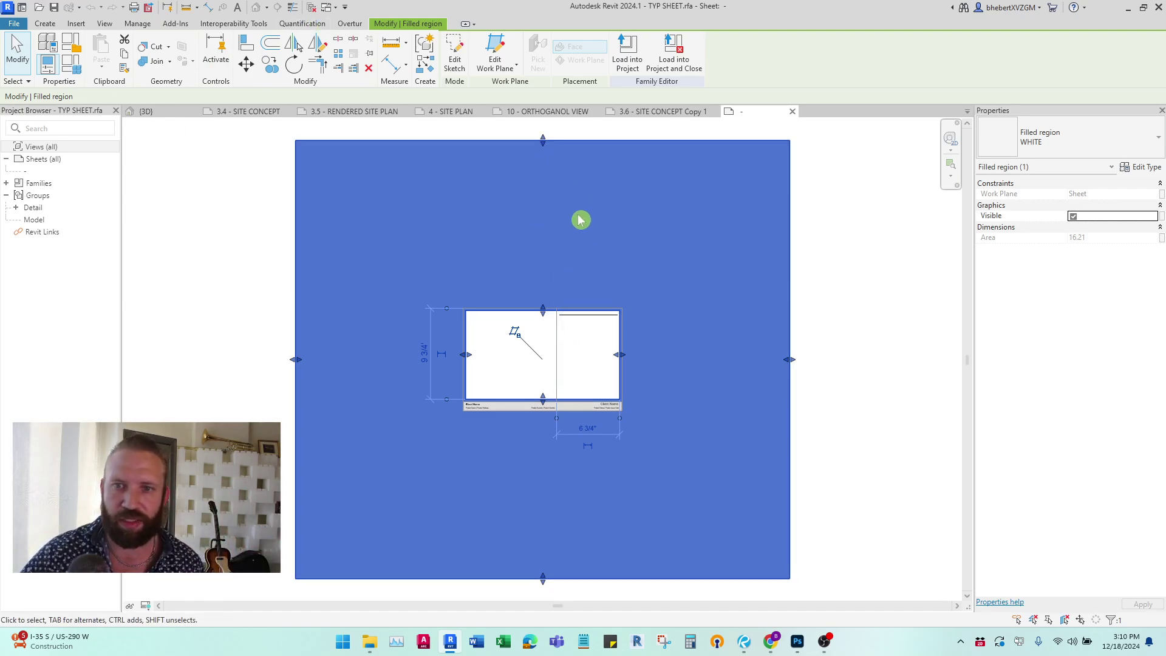
{"action": "left_click", "coordinate": [841, 213]}
{"action": "left_click", "coordinate": [788, 216]}
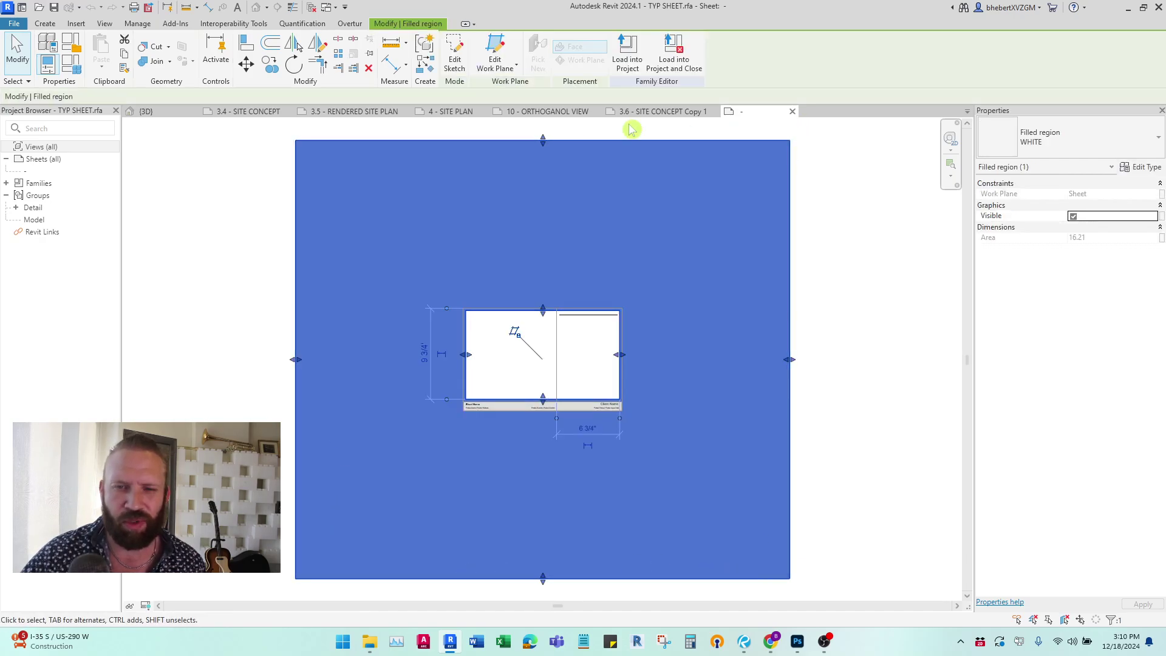
{"action": "left_click", "coordinate": [848, 253]}
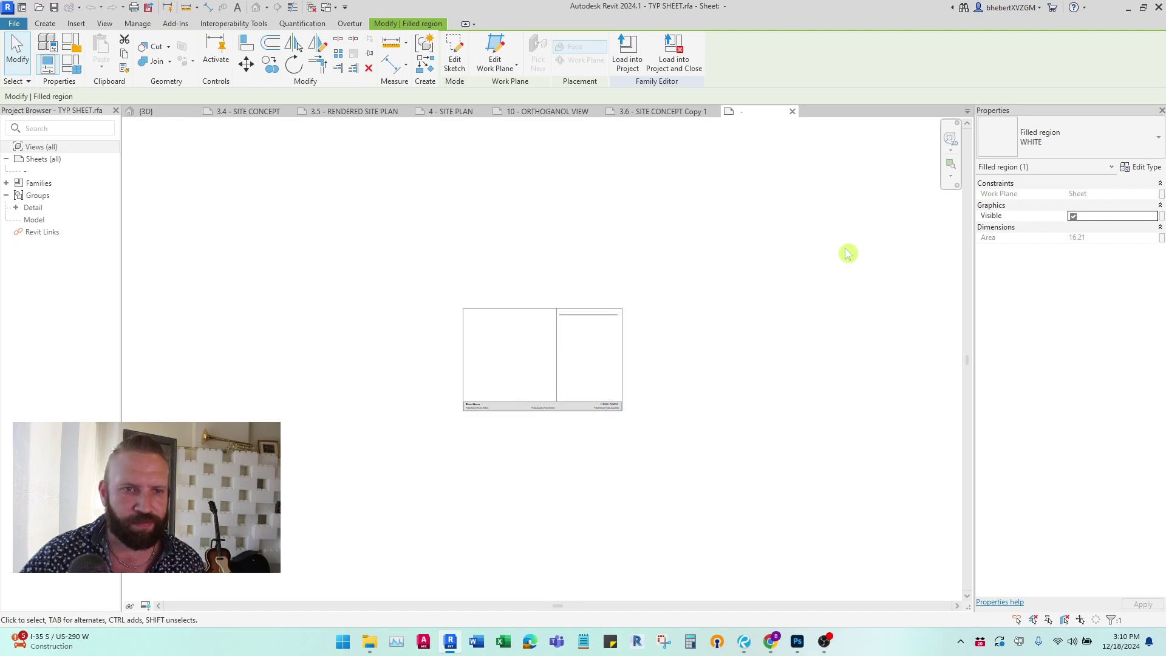
Step: Return to sheet 3.4 SITE CONCEPT, dismiss the save reminder, and inspect its title block and viewport
{"action": "left_click", "coordinate": [249, 112]}
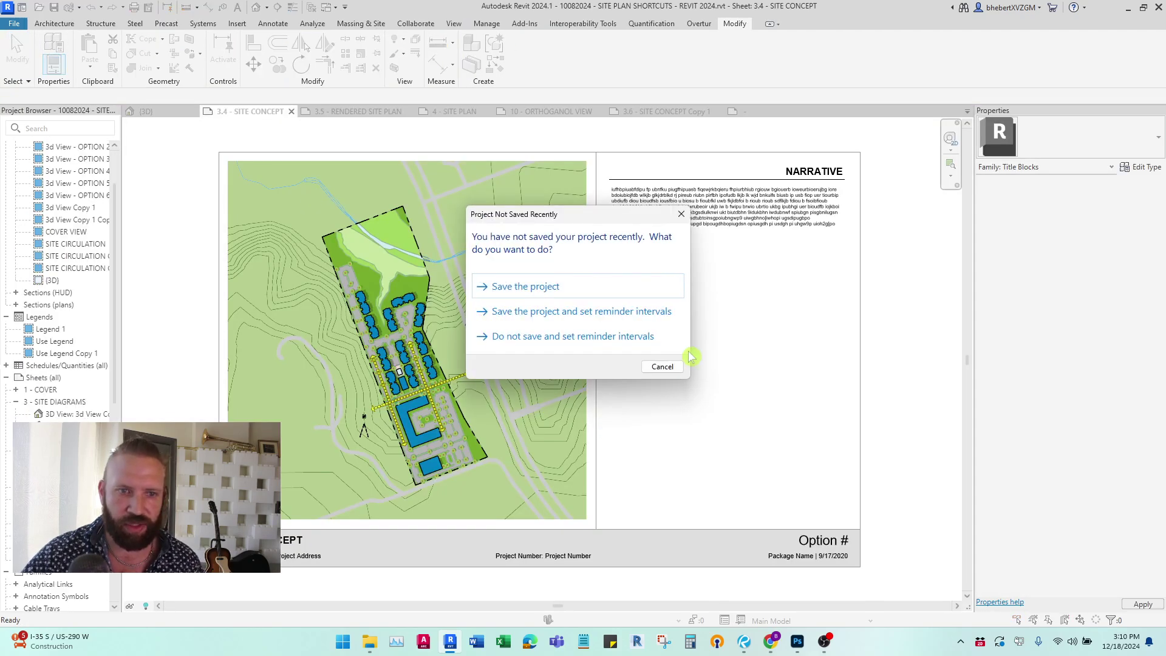
{"action": "left_click", "coordinate": [681, 215]}
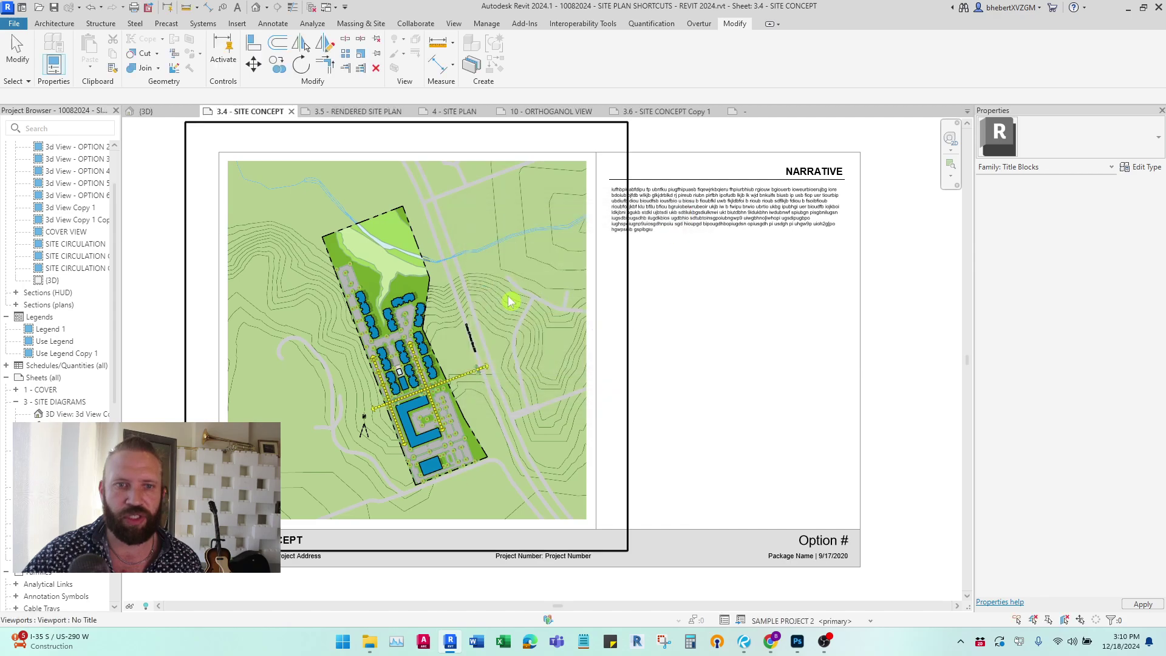
{"action": "left_click", "coordinate": [819, 151]}
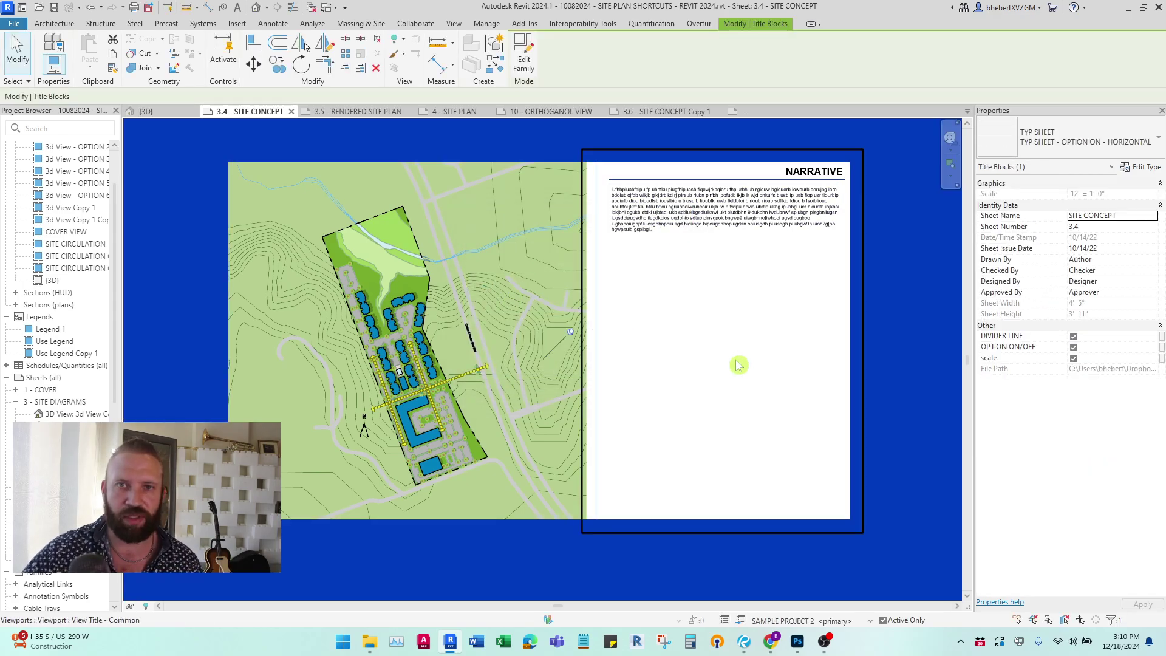
{"action": "left_click", "coordinate": [453, 265]}
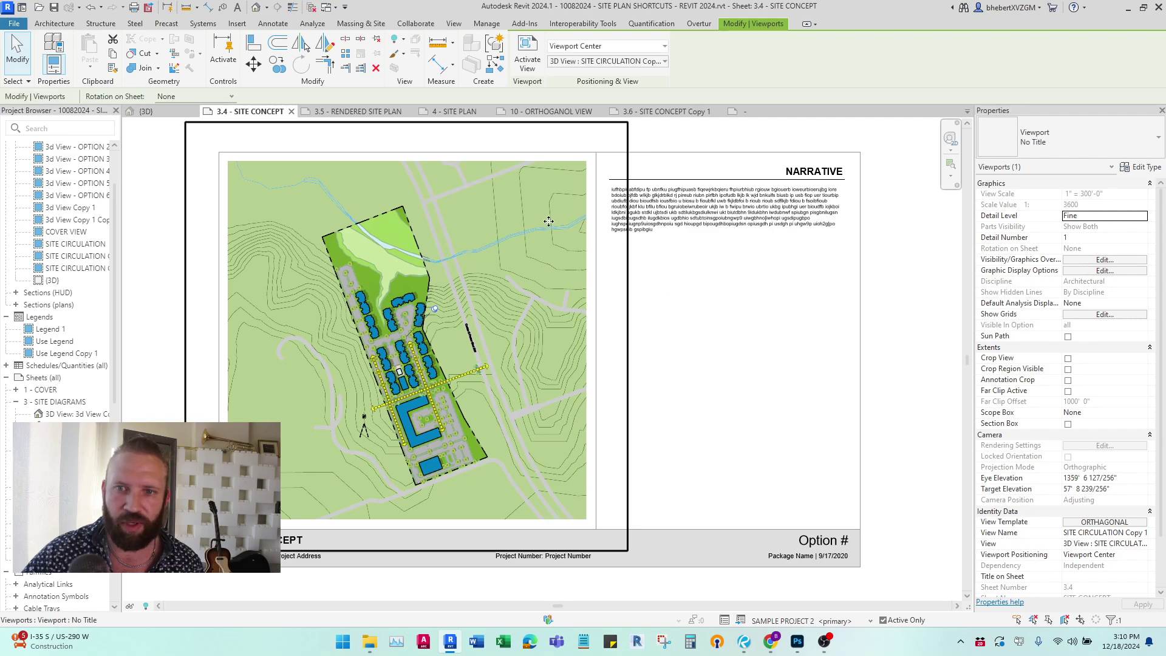
Step: On sheet 3.6, change the title block type to TYP SHEET - OPTION ON - HORIZONTAL
{"action": "left_click", "coordinate": [681, 112]}
{"action": "left_click", "coordinate": [698, 219]}
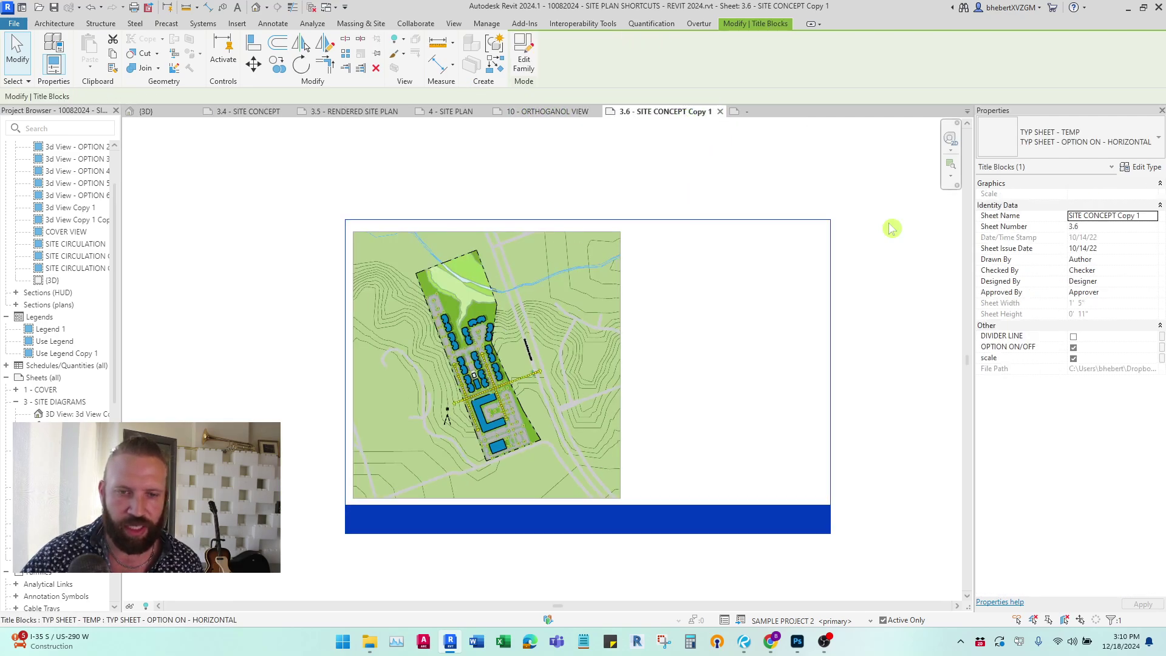
{"action": "left_click", "coordinate": [1150, 142]}
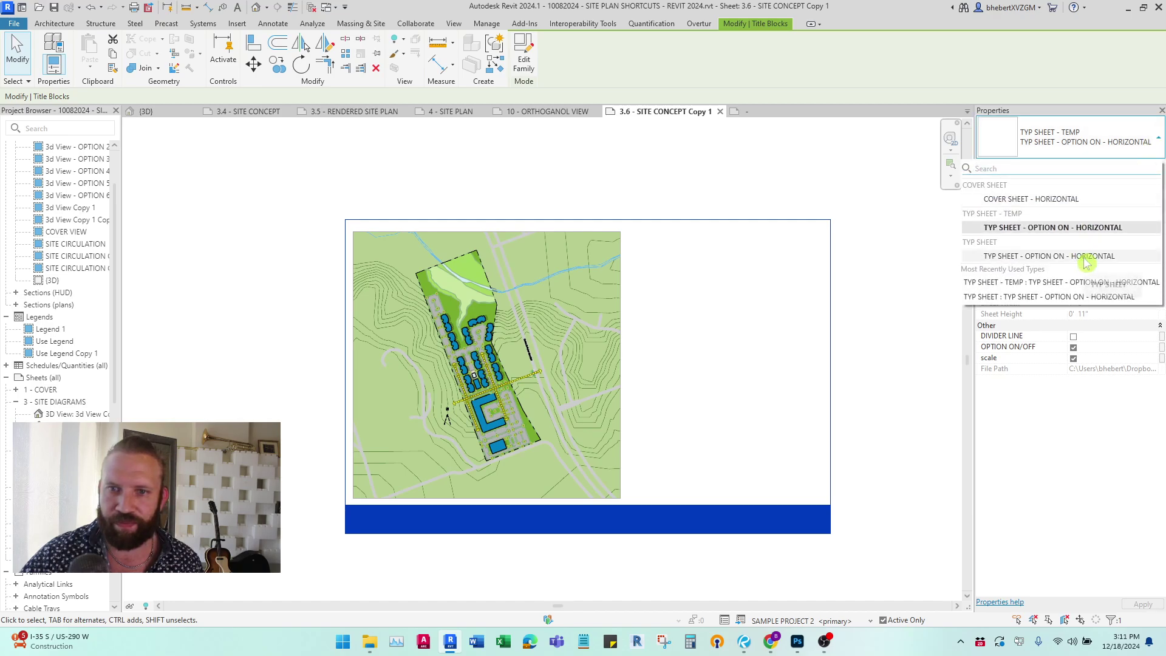
{"action": "left_click", "coordinate": [1081, 200]}
{"action": "left_click", "coordinate": [1069, 139]}
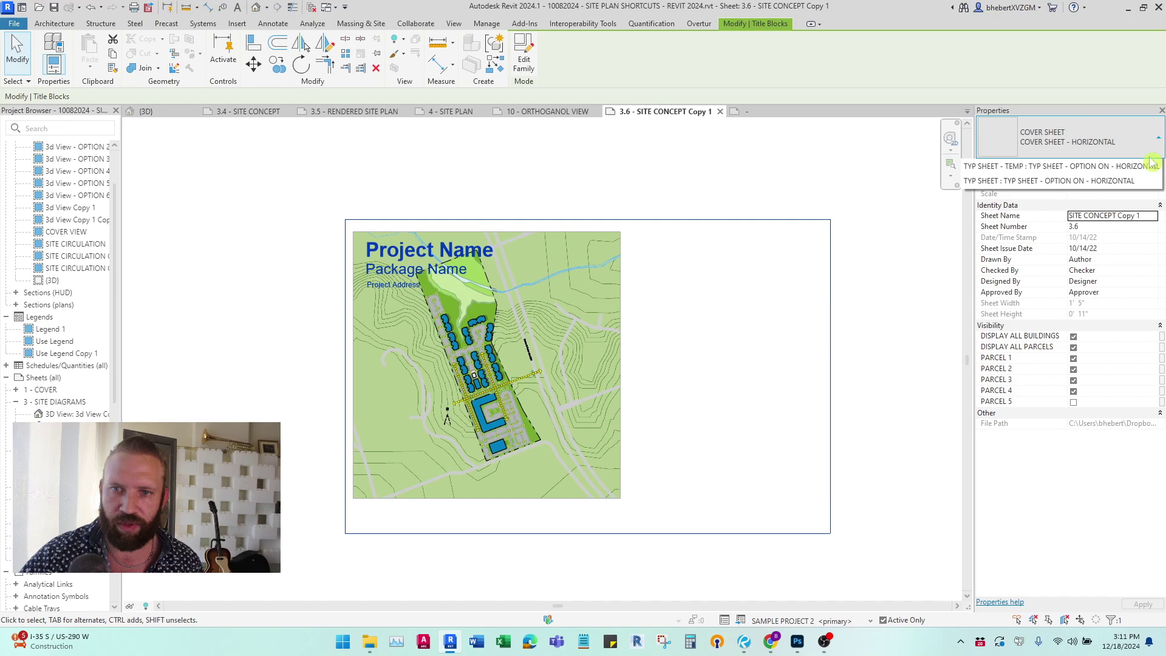
{"action": "left_click", "coordinate": [1085, 229]}
{"action": "left_click", "coordinate": [841, 286]}
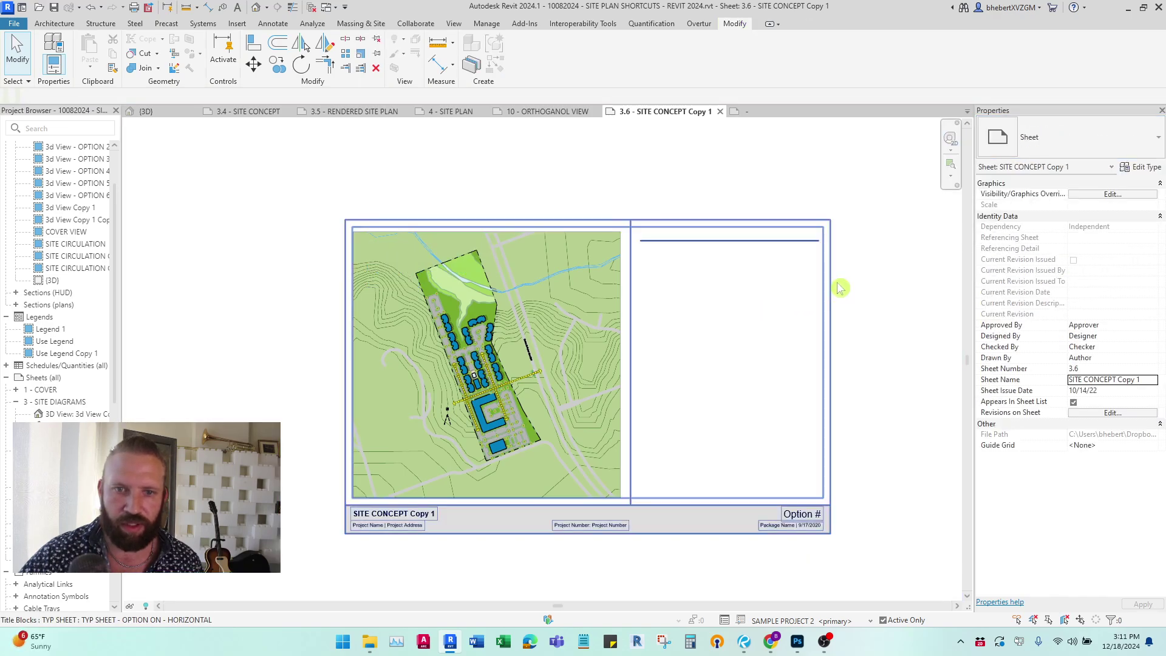
{"action": "left_click", "coordinate": [558, 302]}
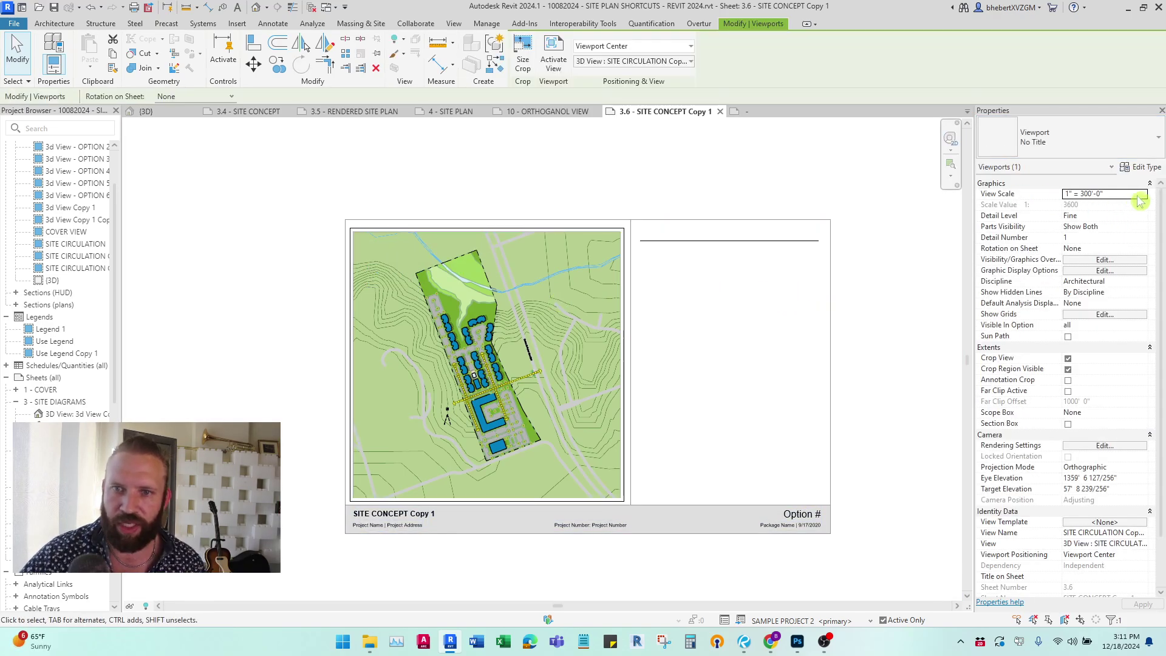
{"action": "left_click", "coordinate": [729, 334]}
{"action": "left_click", "coordinate": [827, 290]}
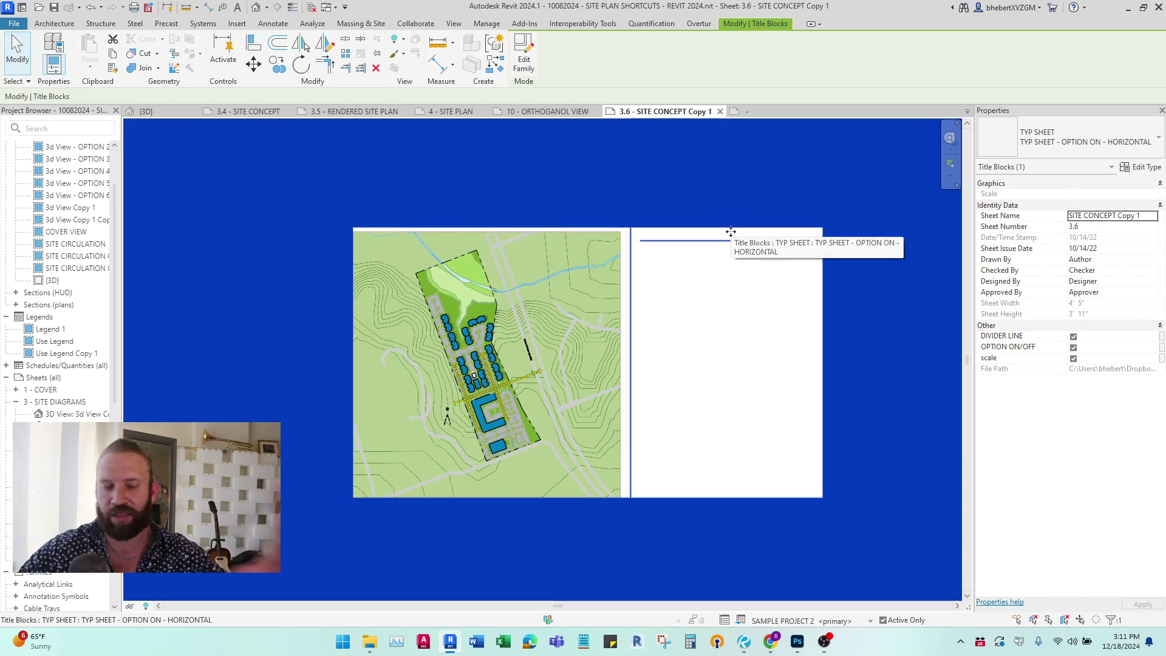
Step: Set the site plan viewport's scale to 1" = 160'-0"
{"action": "left_click", "coordinate": [625, 307]}
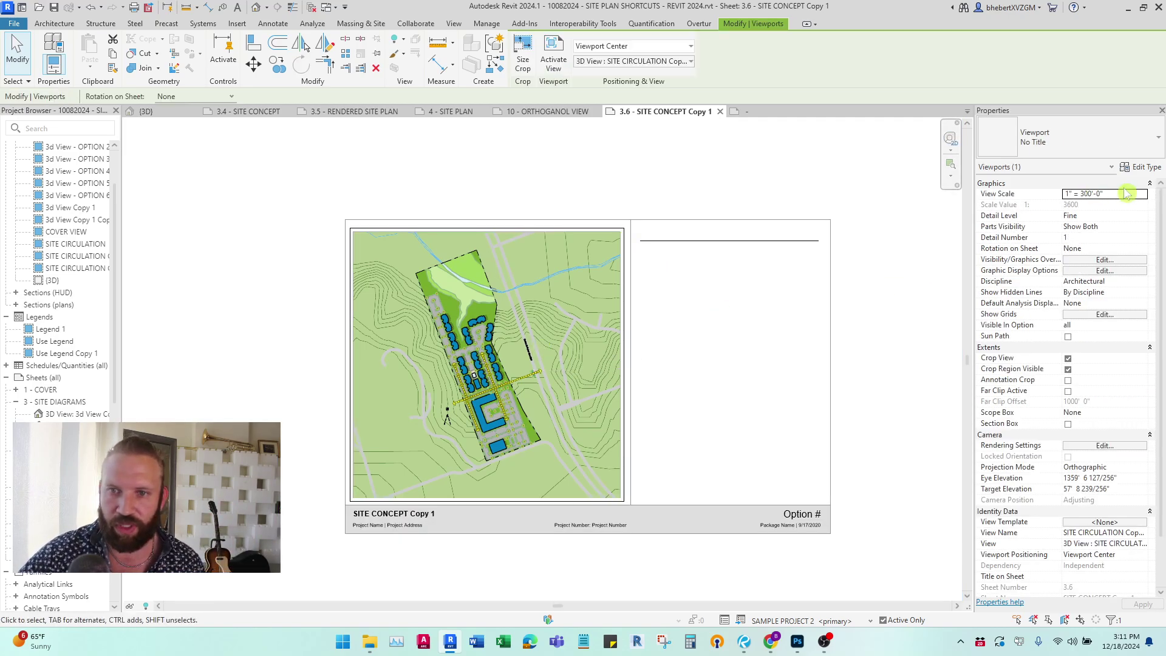
{"action": "left_click", "coordinate": [1142, 193]}
{"action": "left_click", "coordinate": [1098, 223]}
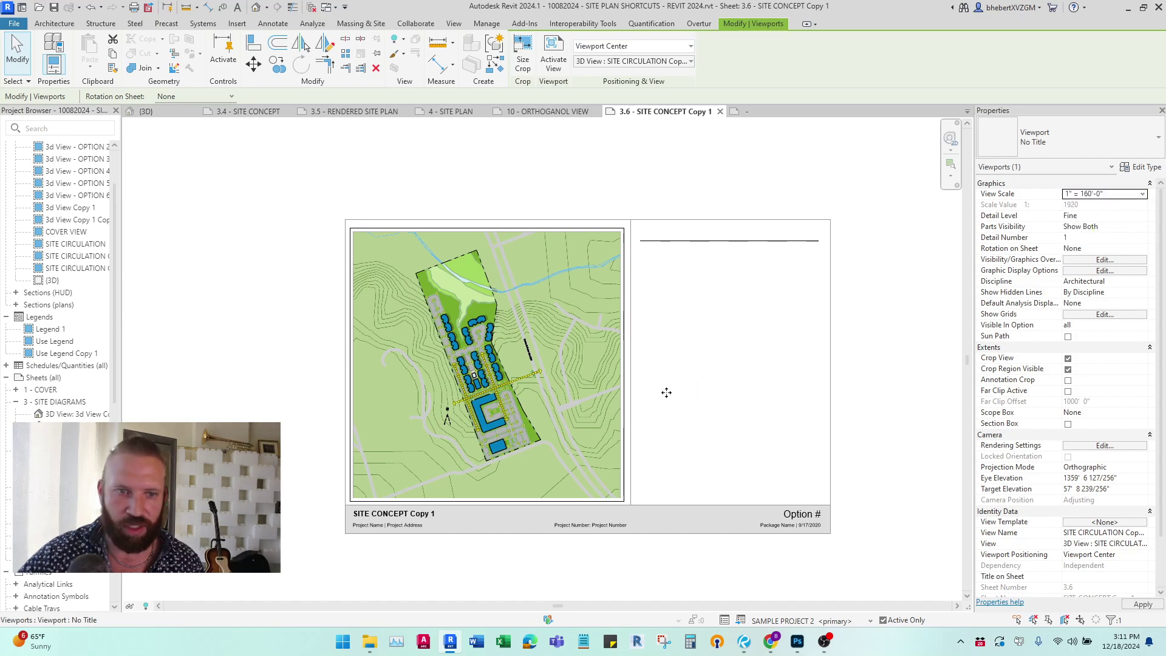
{"action": "key", "text": "Escape"}
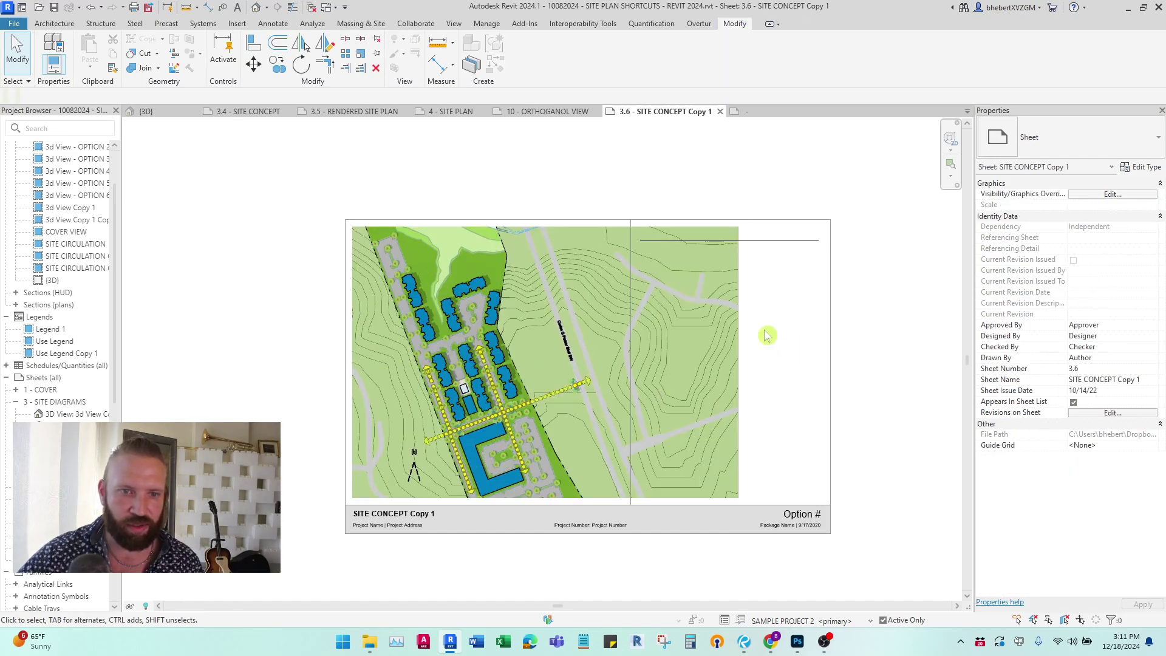
Step: On sheet 3.4 - SITE CONCEPT, select the white filled region inside the legend viewport, then exit it
{"action": "left_click", "coordinate": [258, 112]}
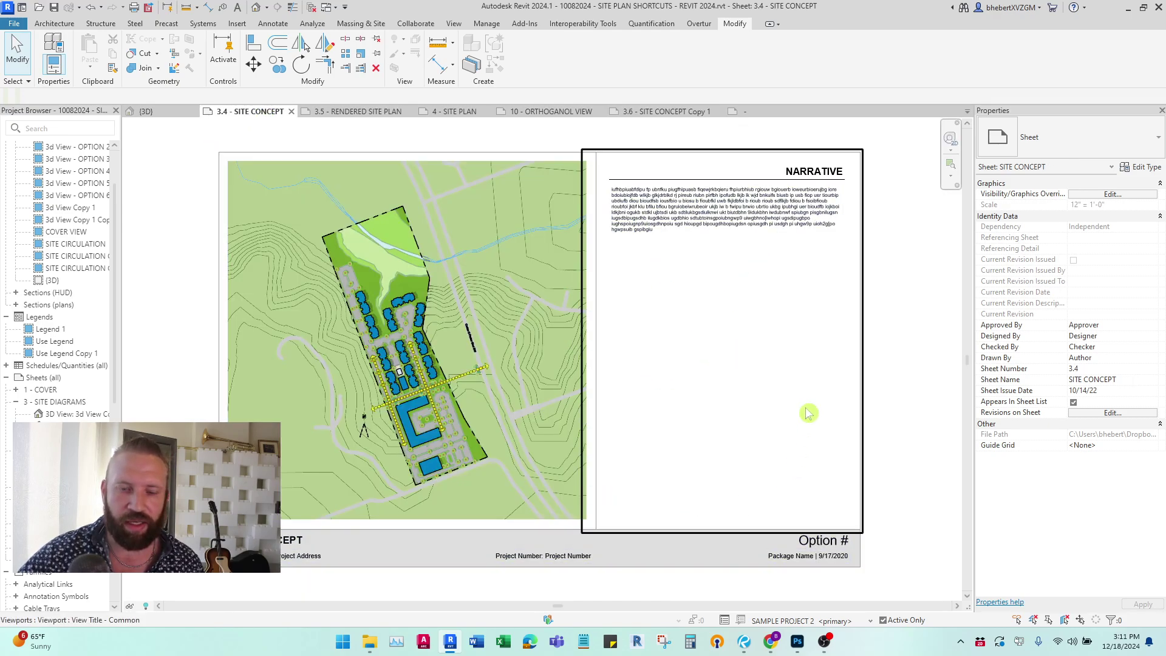
{"action": "double_click", "coordinate": [630, 297]}
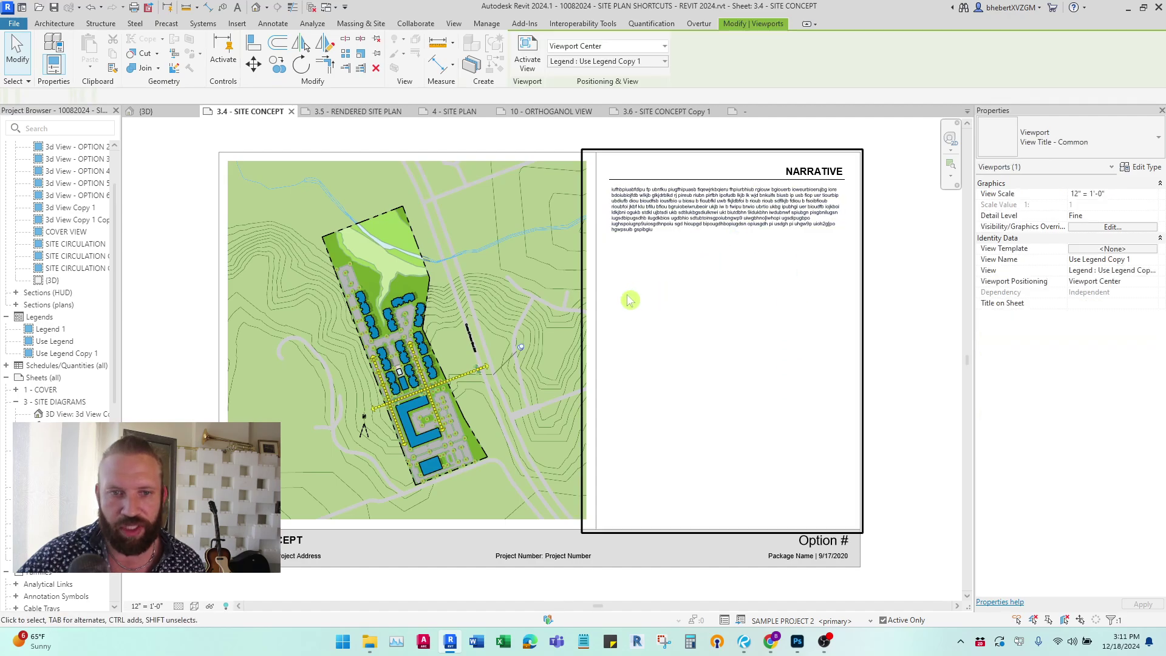
{"action": "left_click", "coordinate": [598, 303]}
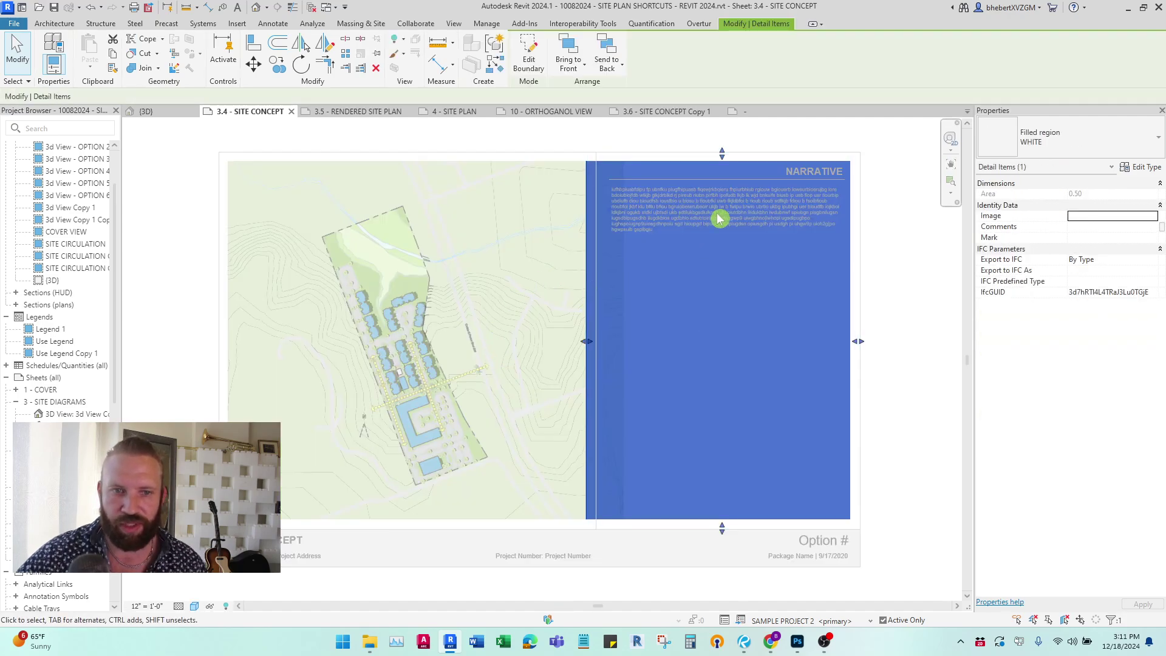
{"action": "double_click", "coordinate": [934, 299]}
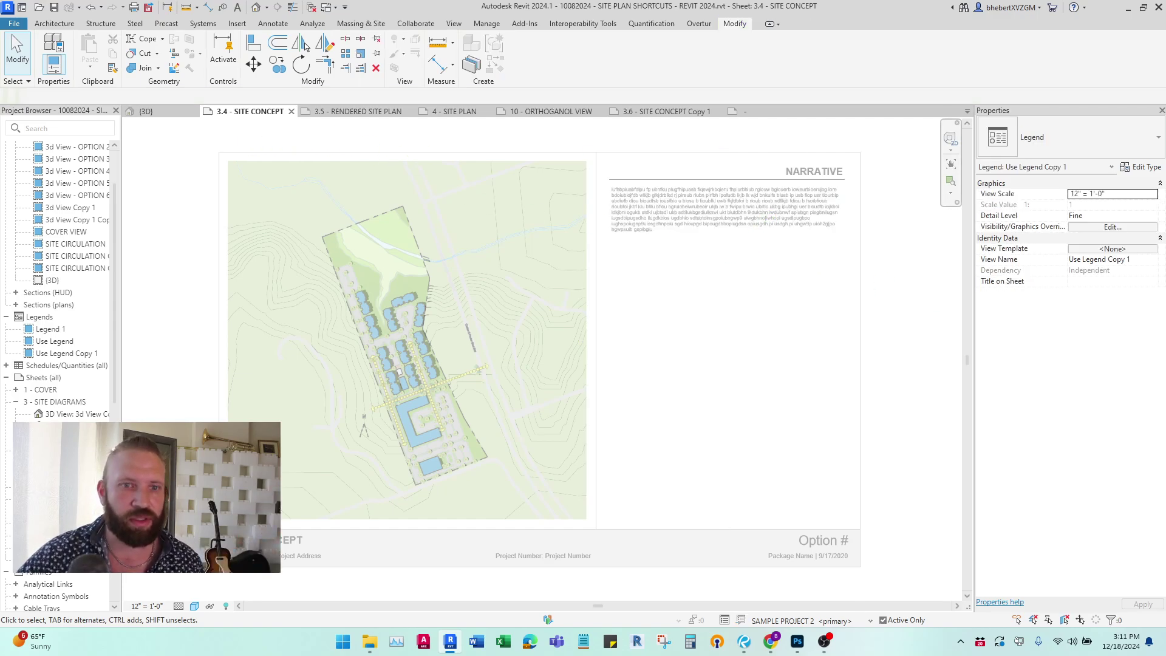
Step: Set the site plan viewport's ORTHAGONAL view template scale to 1" = 100'-0"
{"action": "left_click", "coordinate": [929, 399]}
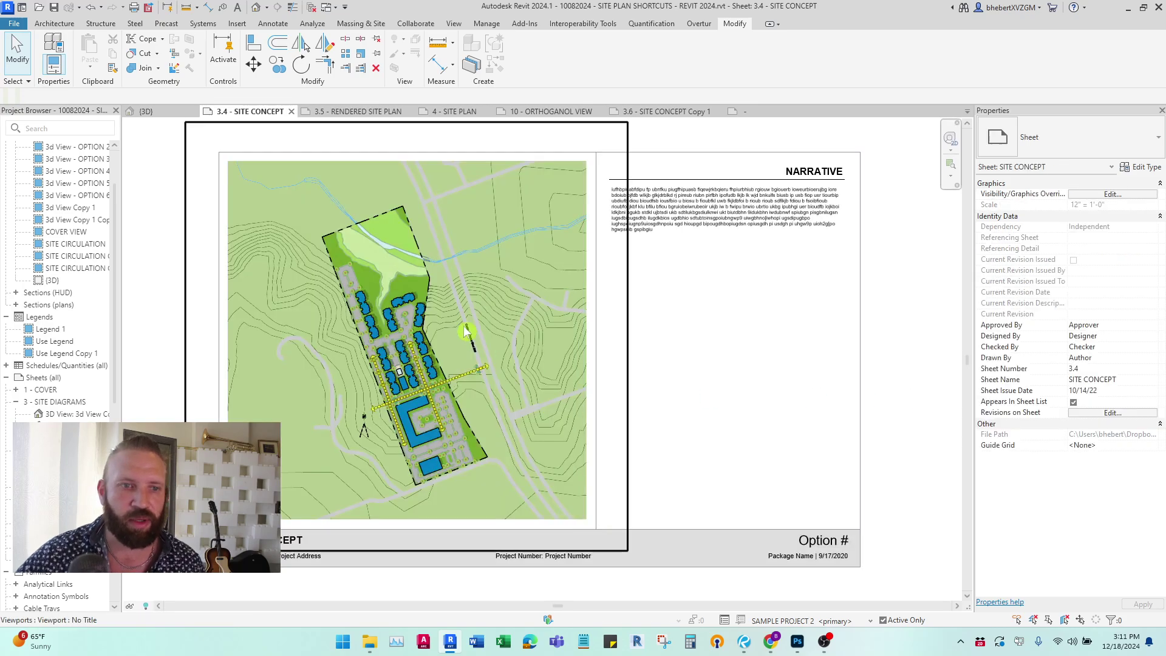
{"action": "left_click", "coordinate": [473, 394]}
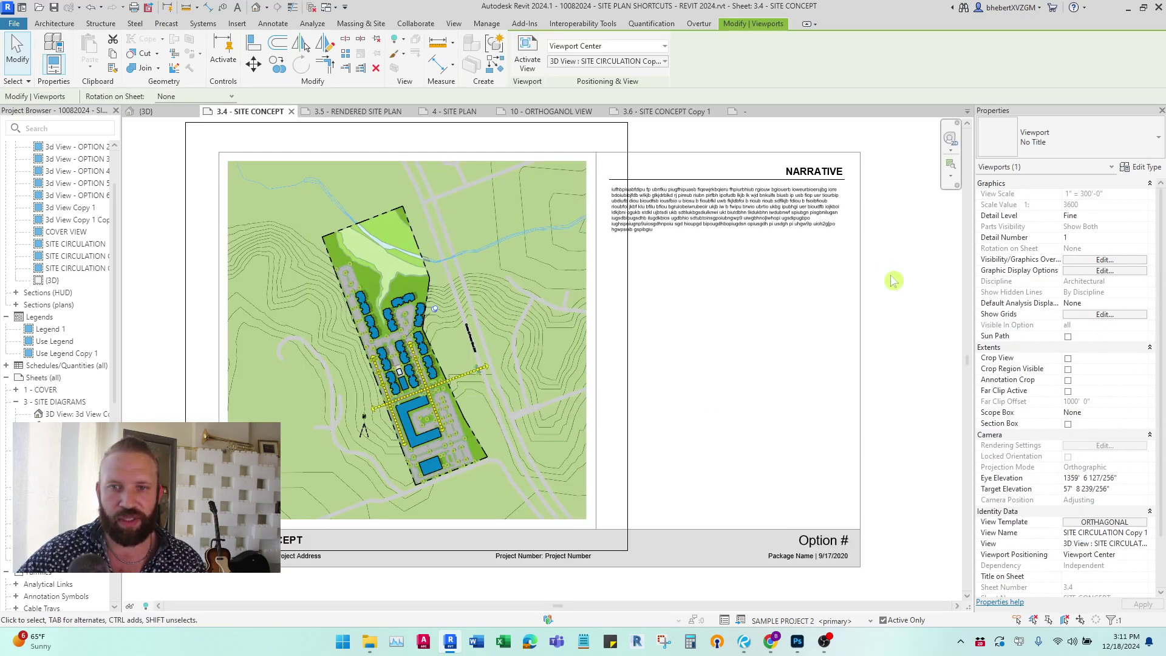
{"action": "left_click", "coordinate": [1105, 522]}
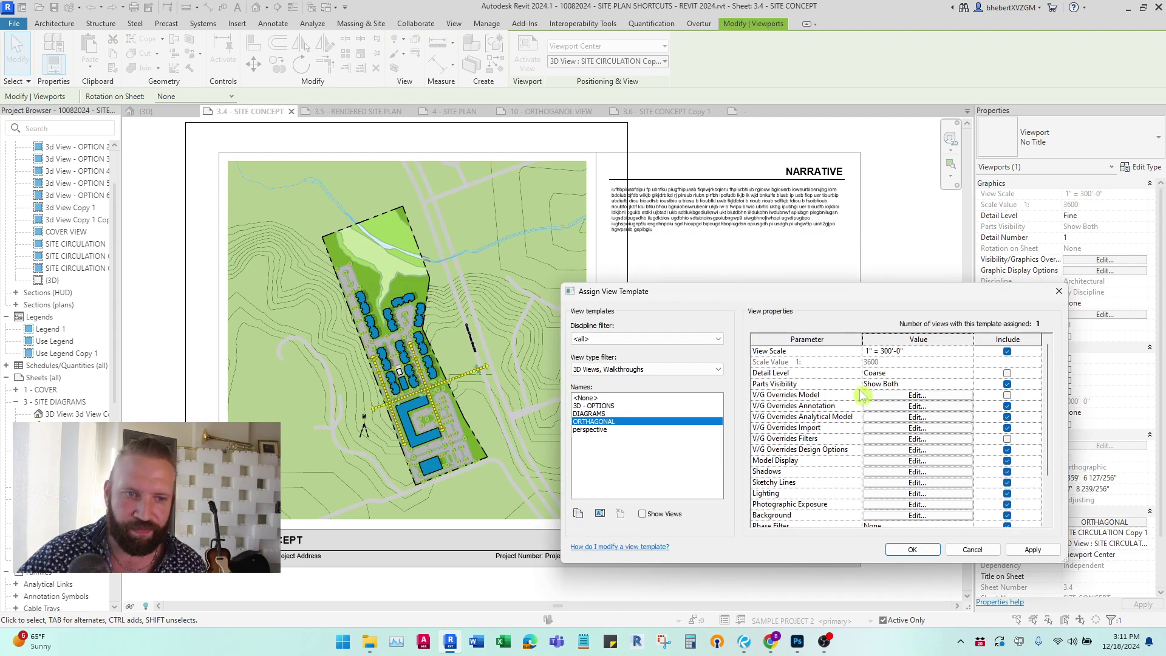
{"action": "left_click", "coordinate": [968, 354]}
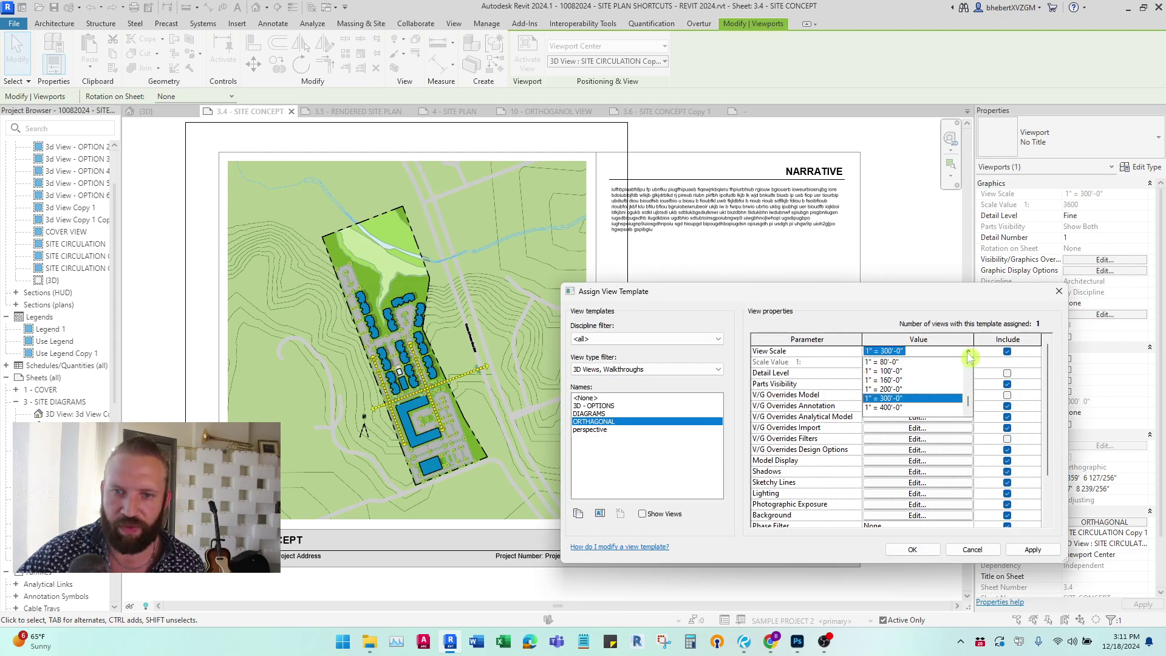
{"action": "left_click", "coordinate": [886, 371]}
{"action": "left_click", "coordinate": [913, 549]}
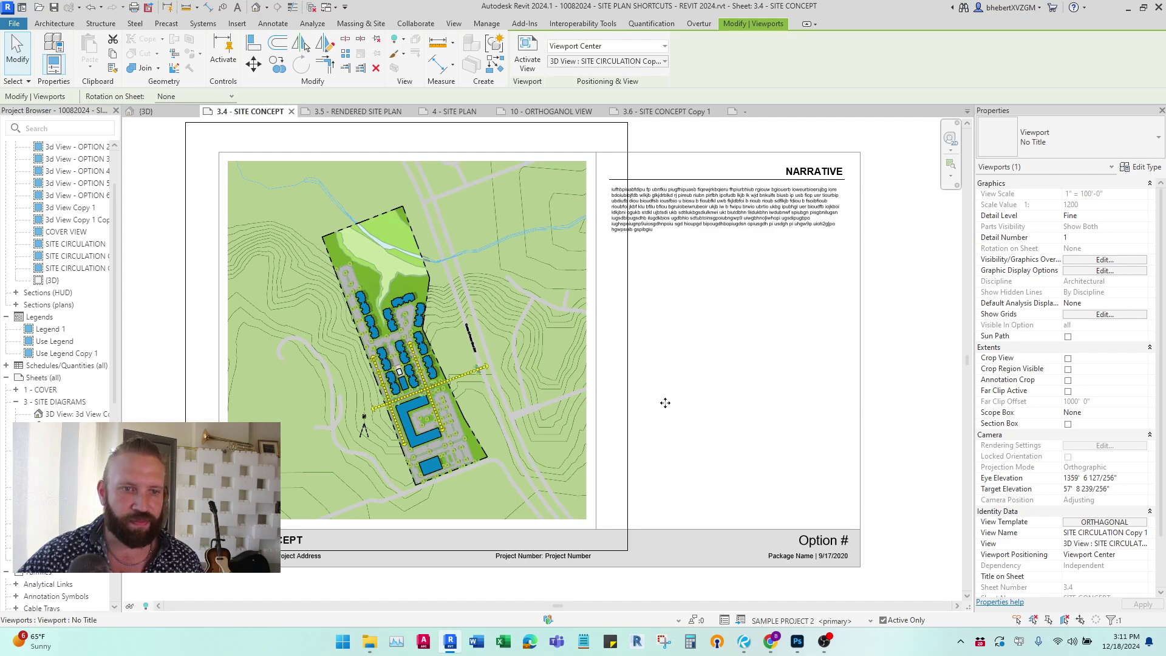
Step: Switch the active design option to SAMPLE PROJECT 1, then back to SAMPLE PROJECT 2
{"action": "left_click", "coordinate": [872, 626]}
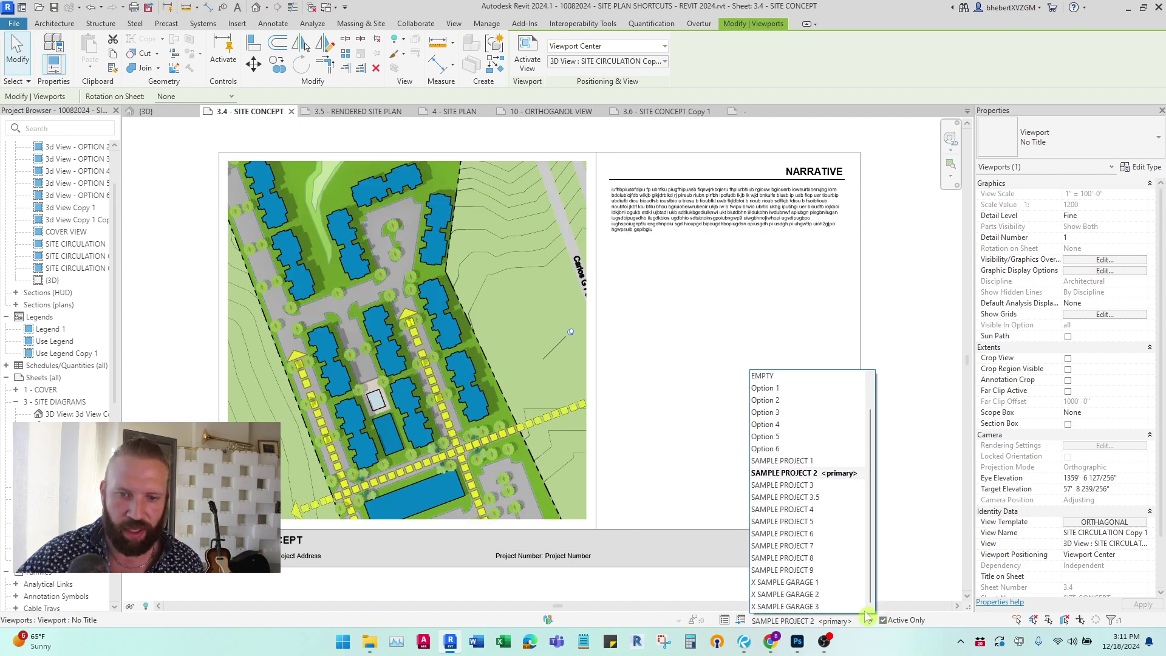
{"action": "left_click", "coordinate": [829, 464]}
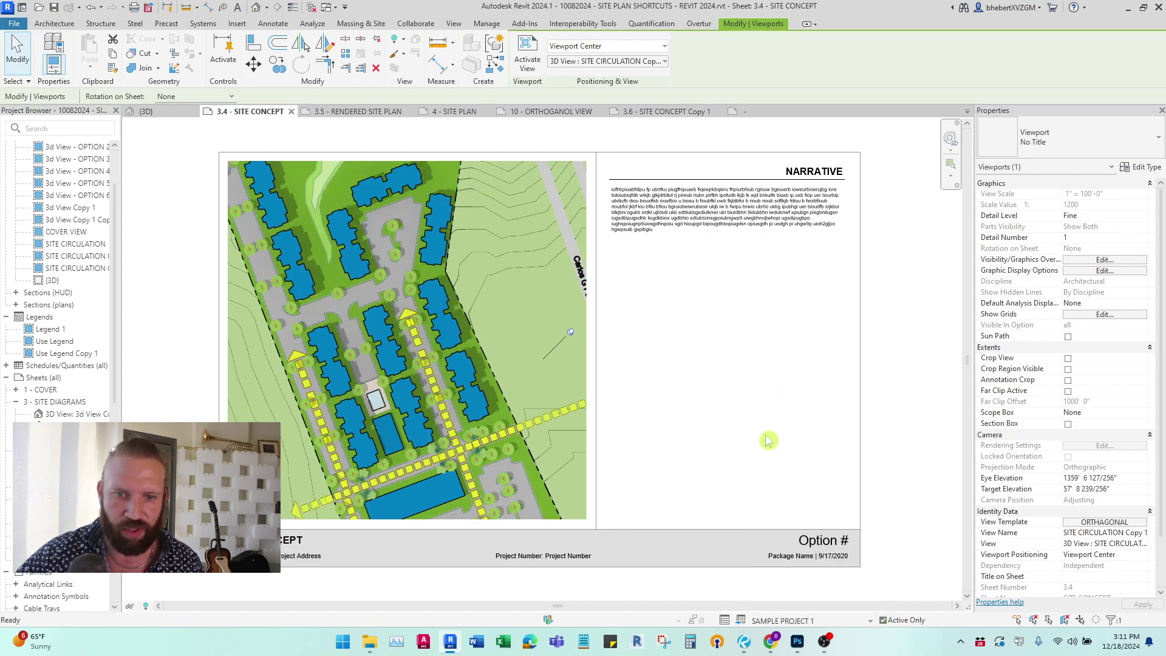
{"action": "left_click", "coordinate": [692, 394]}
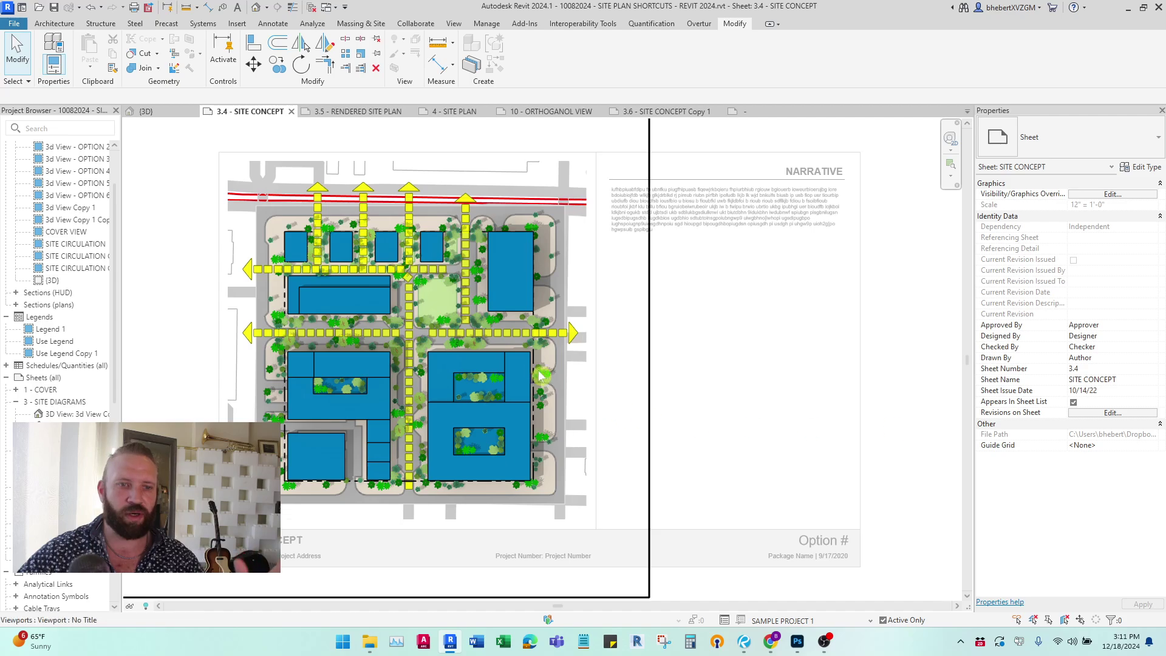
{"action": "left_click", "coordinate": [868, 623]}
{"action": "left_click", "coordinate": [830, 480]}
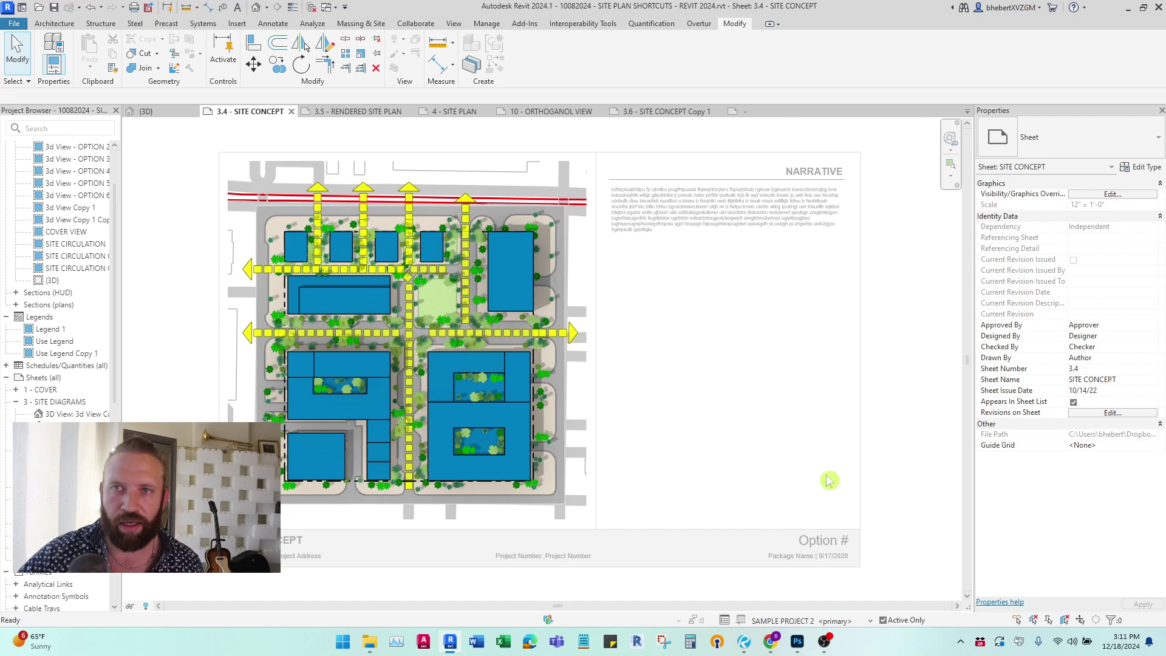
Step: Switch to the 3.5 - RENDERED SITE PLAN sheet tab
{"action": "left_click", "coordinate": [366, 113]}
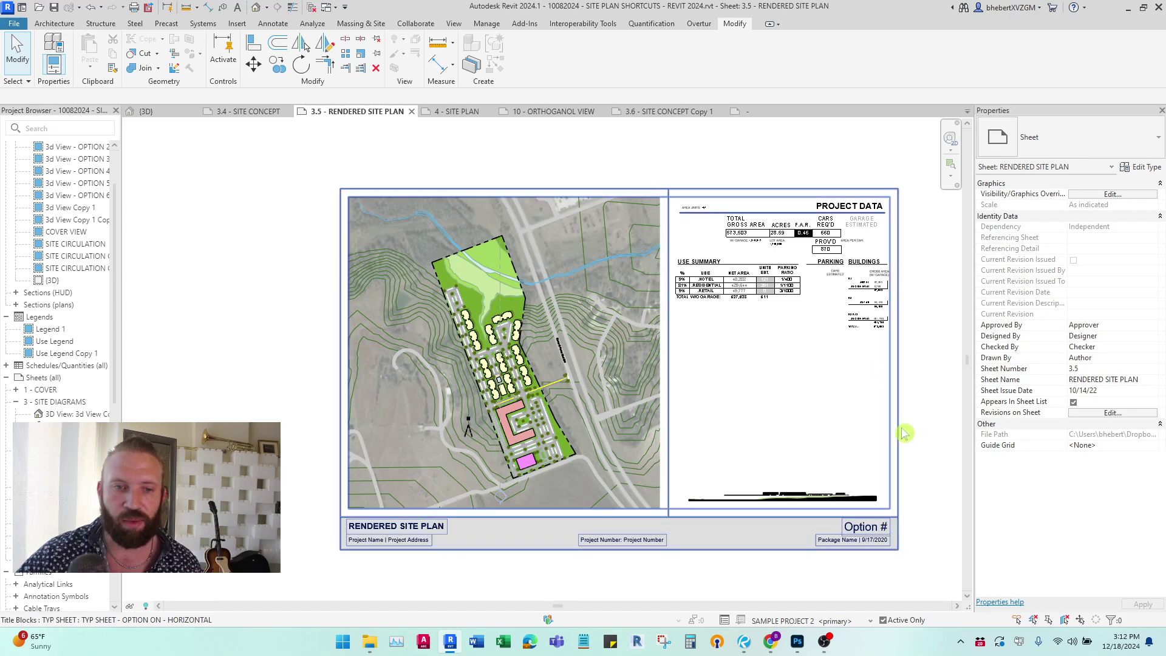
Step: Open sheets 4 - SITE PLAN and 10 - ORTHOGANOL VIEW, and select its 3D viewport
{"action": "left_click", "coordinate": [463, 112]}
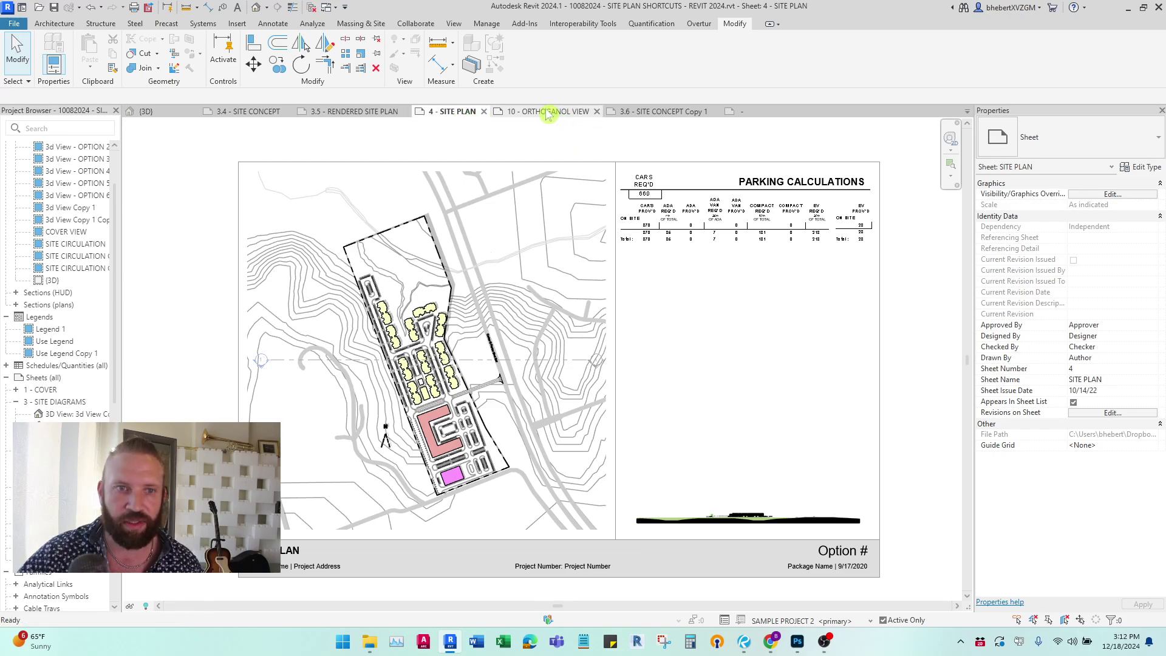
{"action": "left_click", "coordinate": [549, 113]}
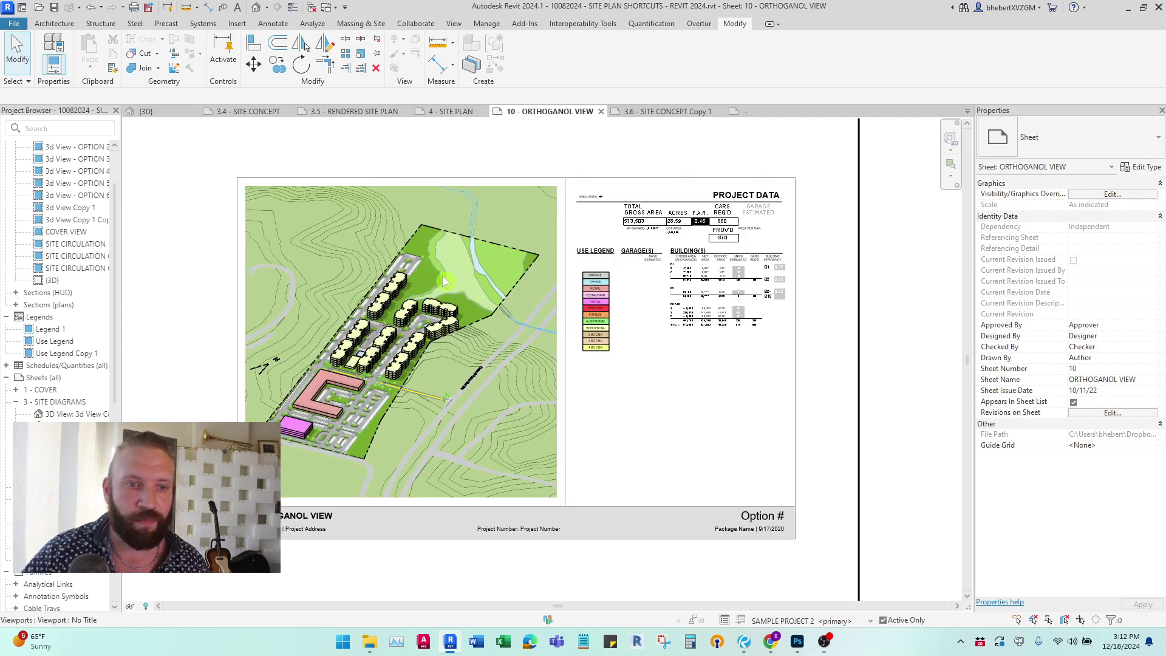
{"action": "scroll", "coordinate": [752, 364], "scroll_direction": "down", "scroll_amount": 3}
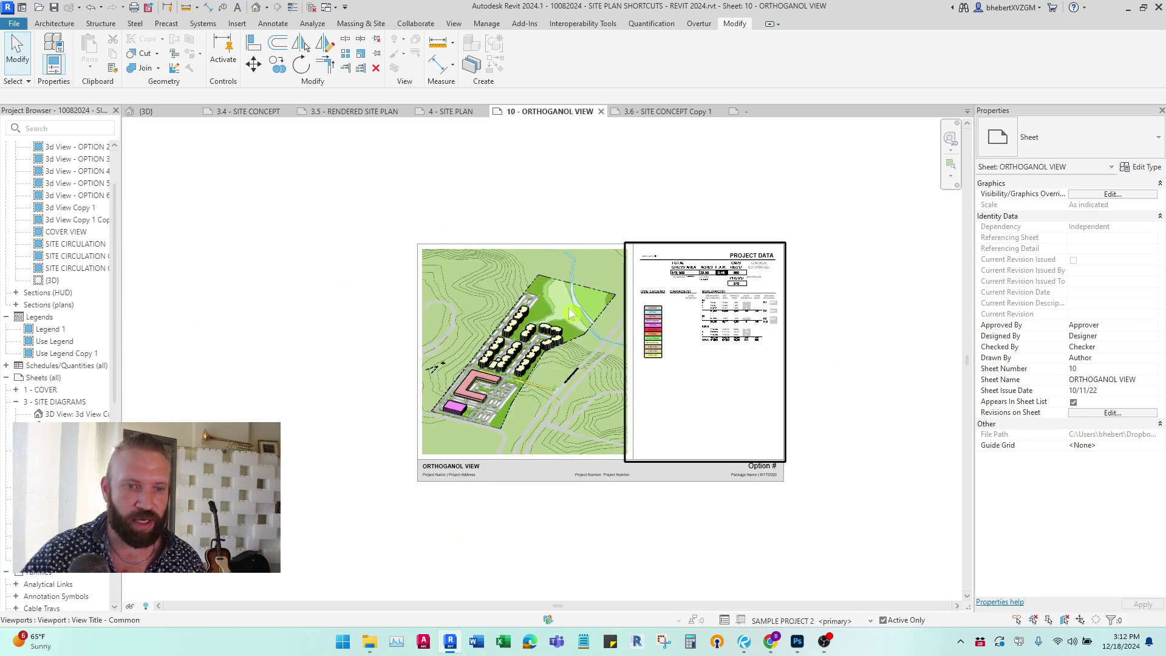
{"action": "left_click", "coordinate": [541, 352]}
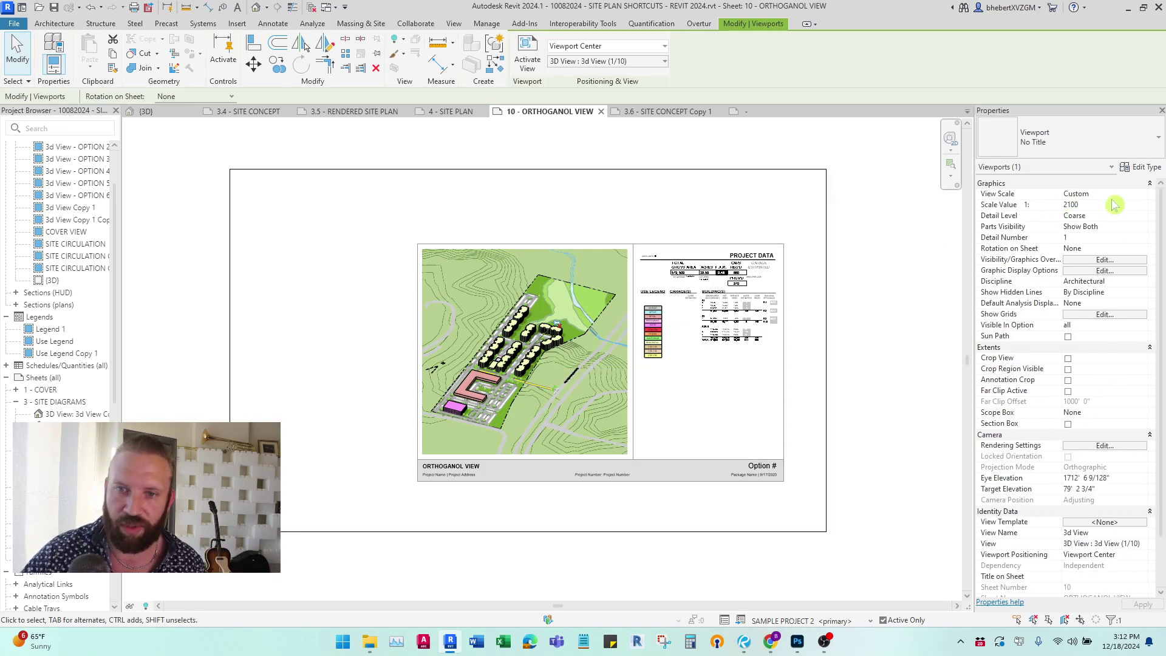
{"action": "left_click", "coordinate": [1123, 195]}
Step: Show the sheet under design option SAMPLE PROJECT 5, then restore SAMPLE PROJECT 2
{"action": "left_click", "coordinate": [869, 620]}
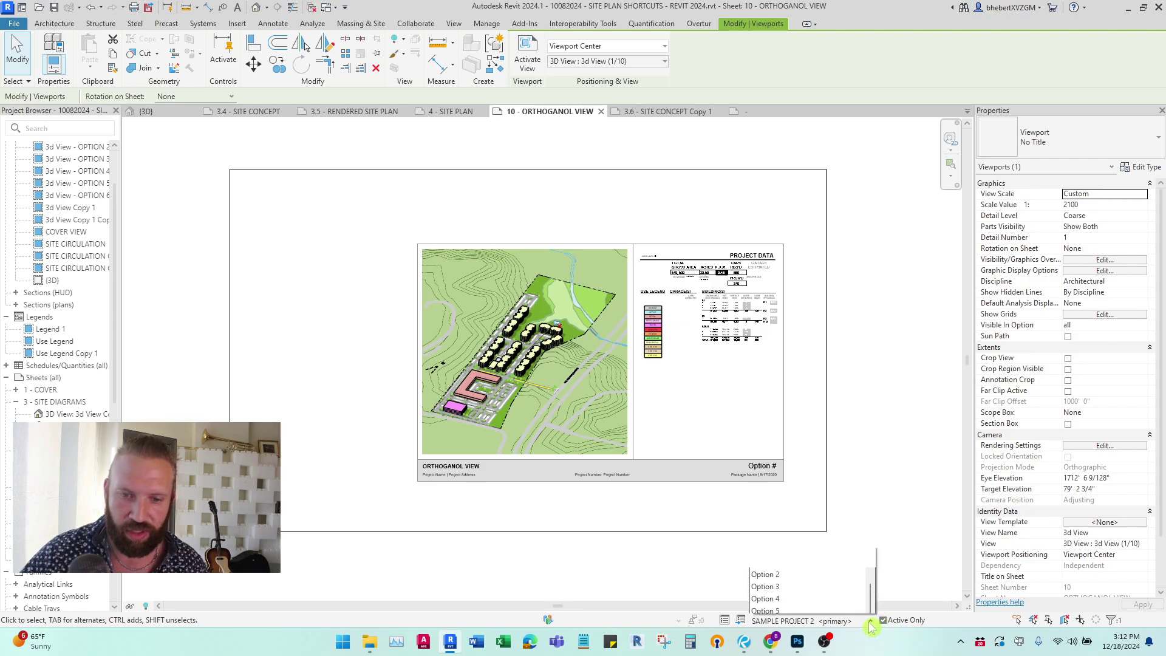
{"action": "left_click", "coordinate": [820, 521]}
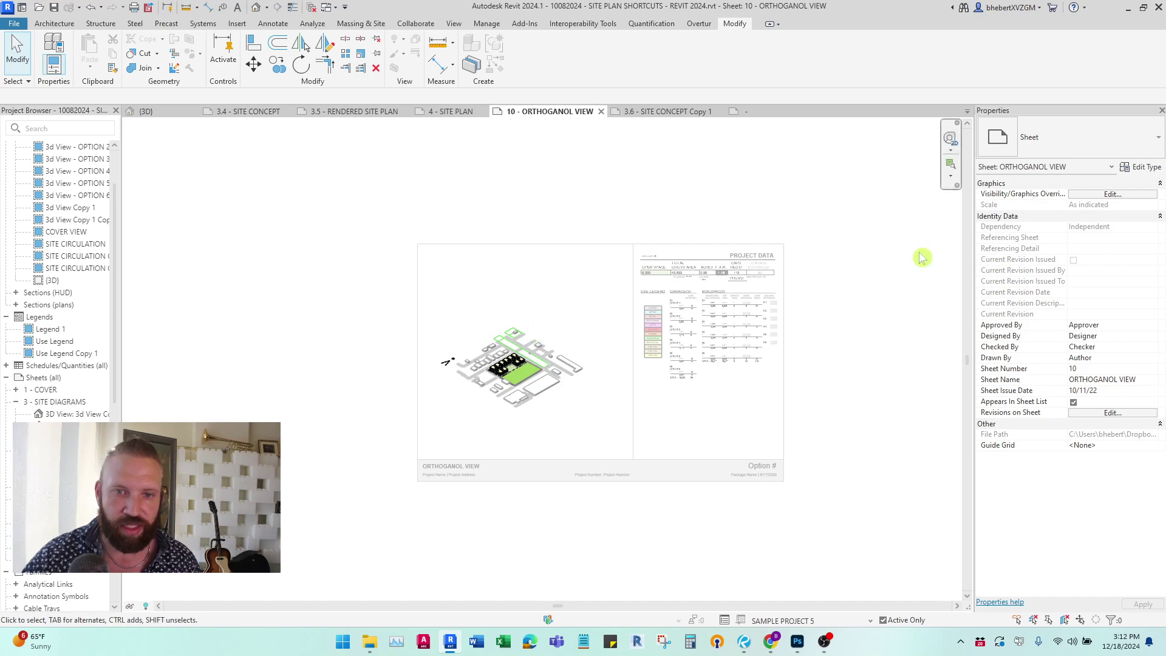
{"action": "left_click", "coordinate": [873, 622]}
{"action": "left_click", "coordinate": [840, 472]}
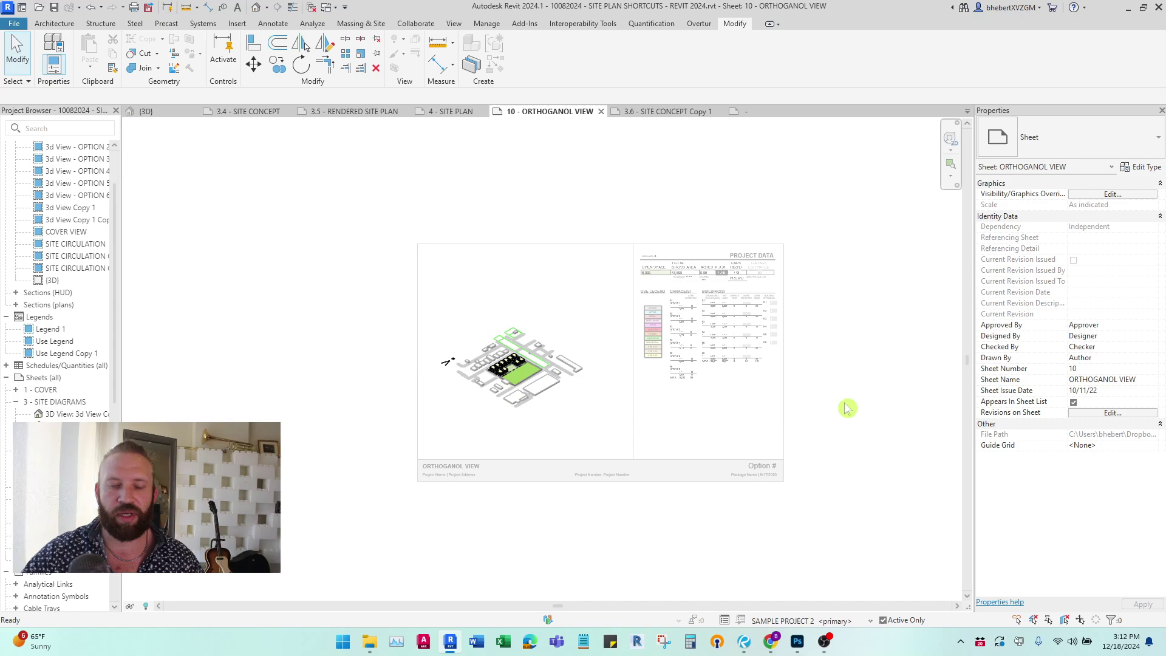
Step: Open sheet 3.6 SITE CONCEPT Copy 1, then inspect the TYP SHEET title block's white filled-region mask
{"action": "left_click", "coordinate": [680, 112]}
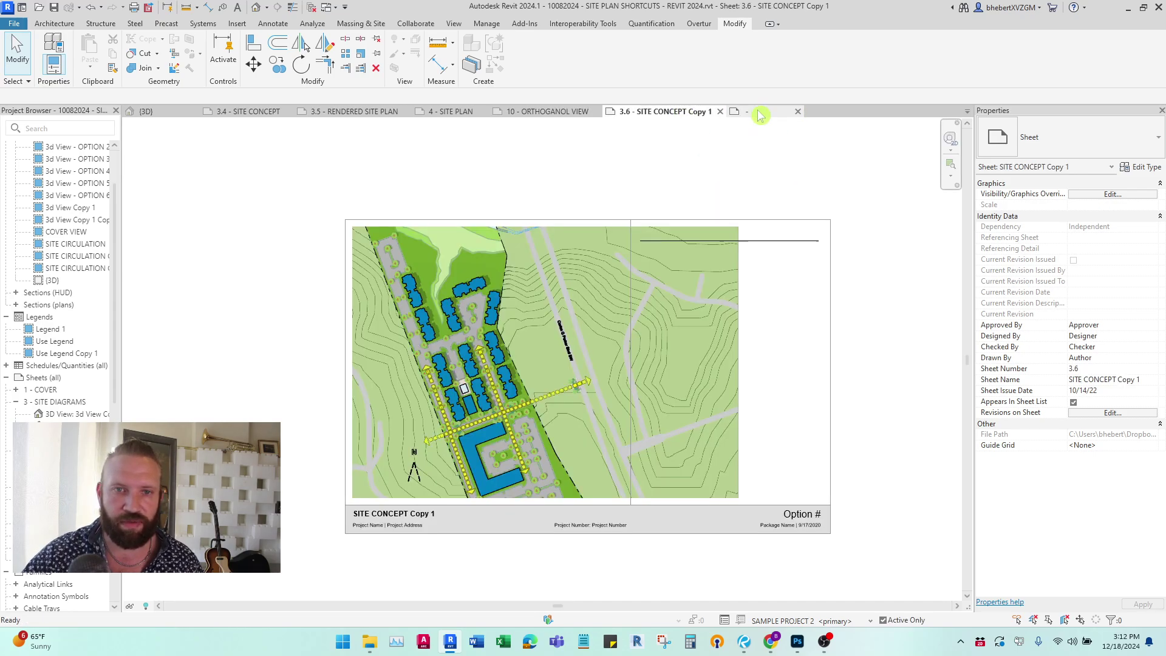
{"action": "left_click", "coordinate": [759, 113]}
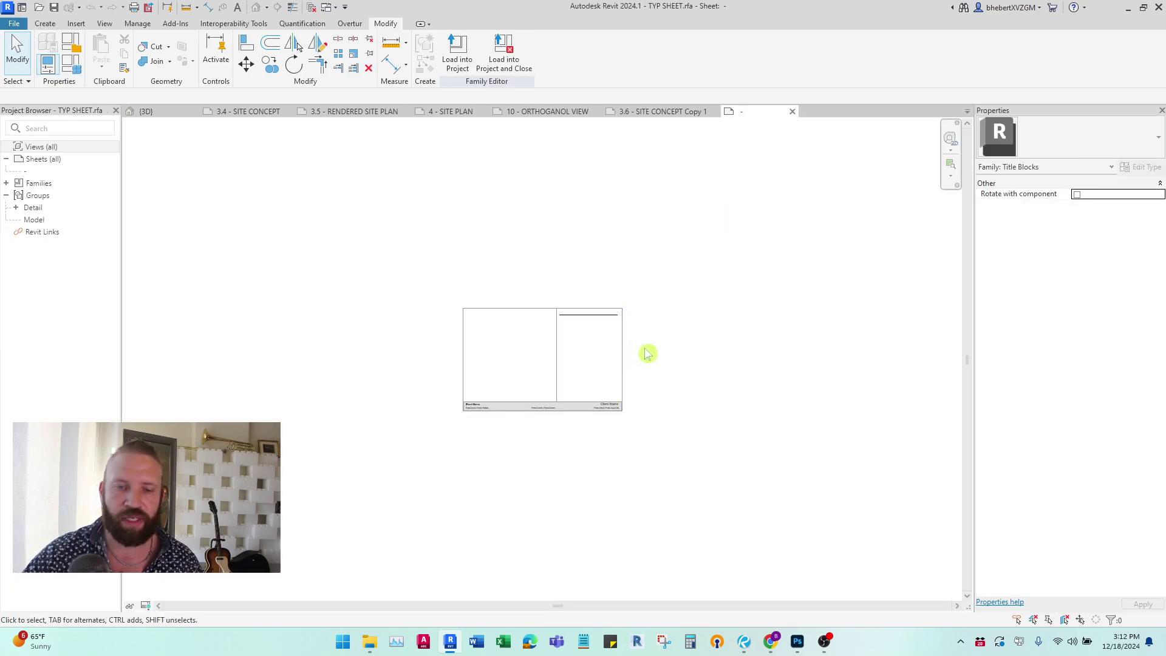
{"action": "left_click", "coordinate": [789, 335]}
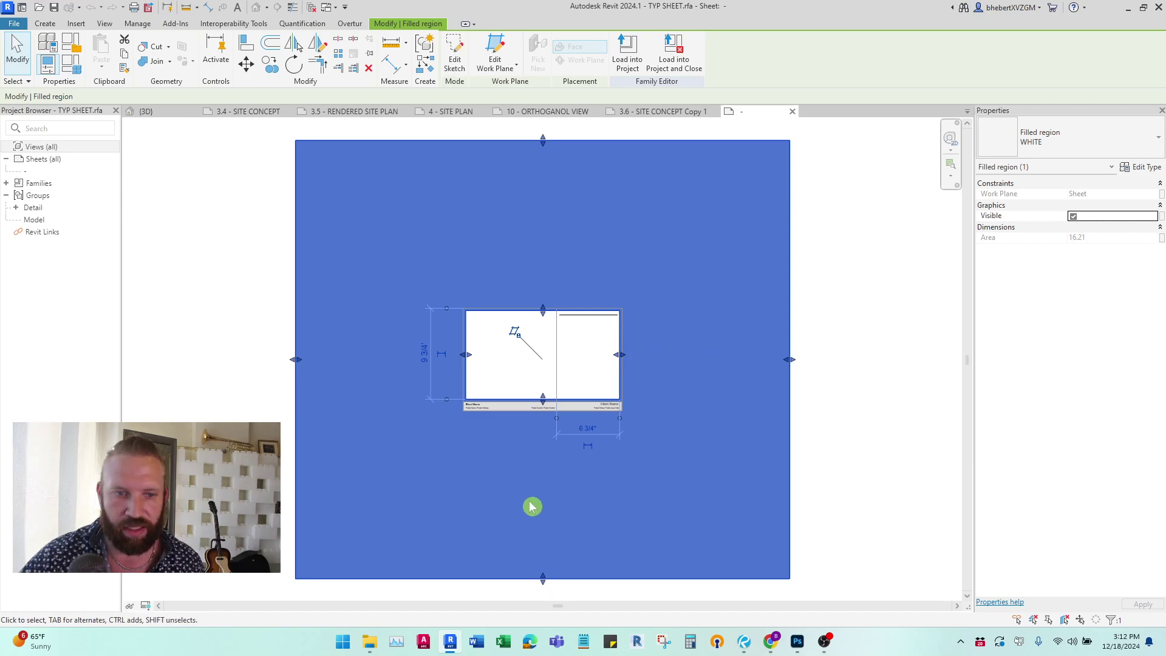
{"action": "left_click", "coordinate": [835, 292]}
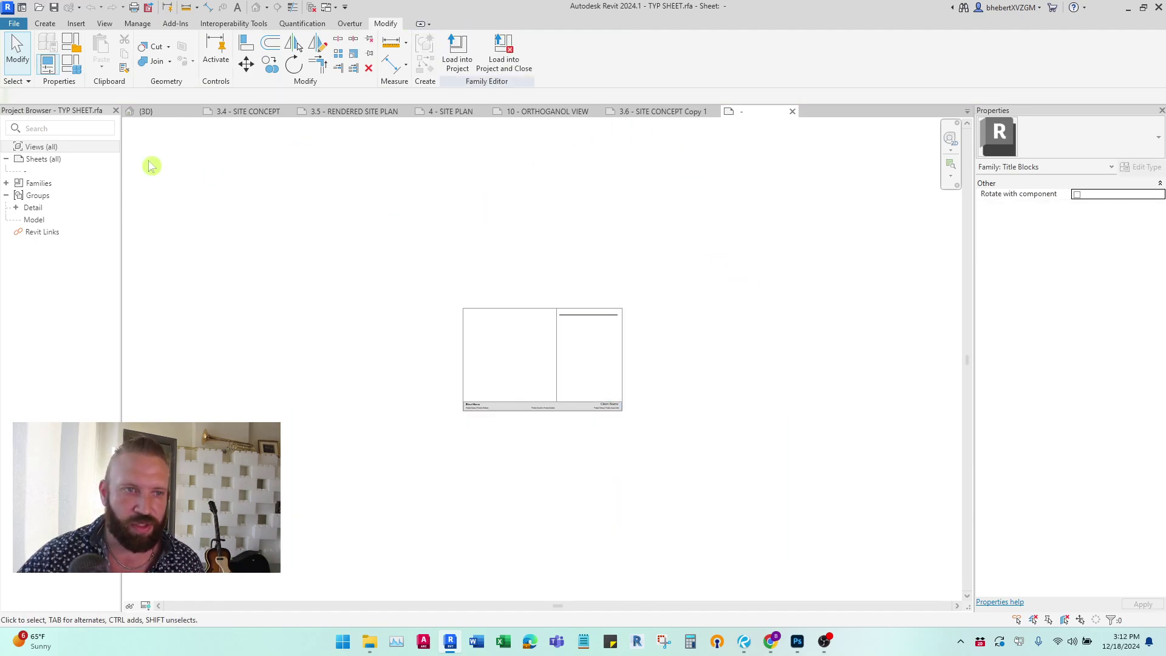
Step: On sheet 3.5, confirm the print setup is 11 x 17 landscape, centred, 100% zoom, then close Print
{"action": "left_click", "coordinate": [257, 116]}
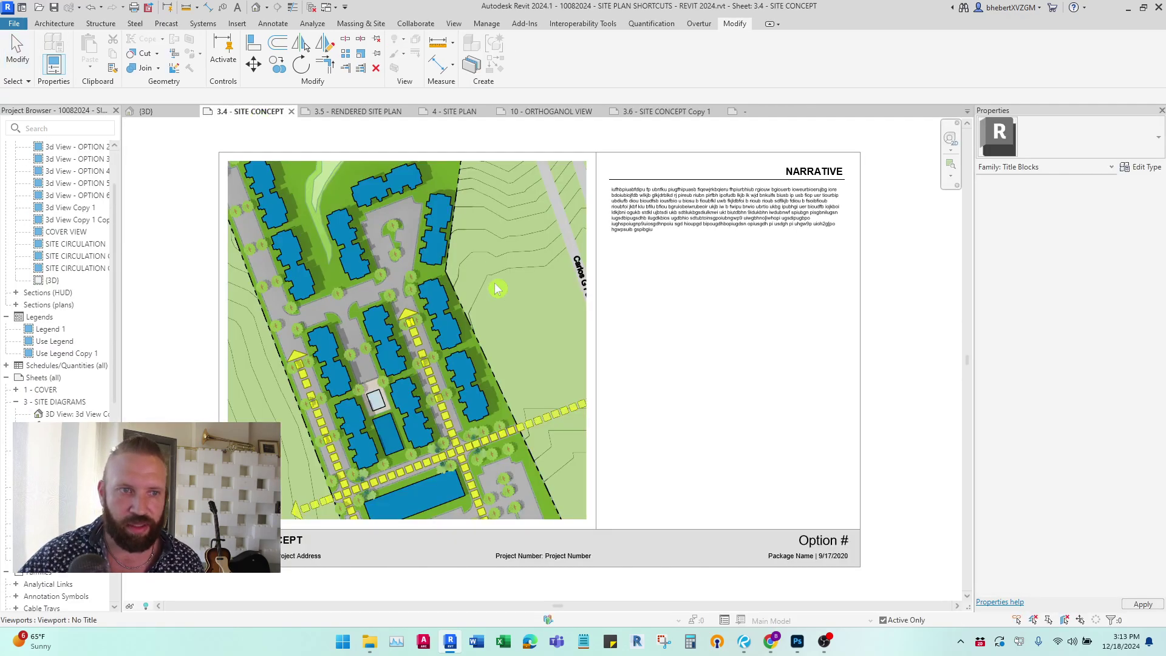
{"action": "left_click", "coordinate": [369, 116]}
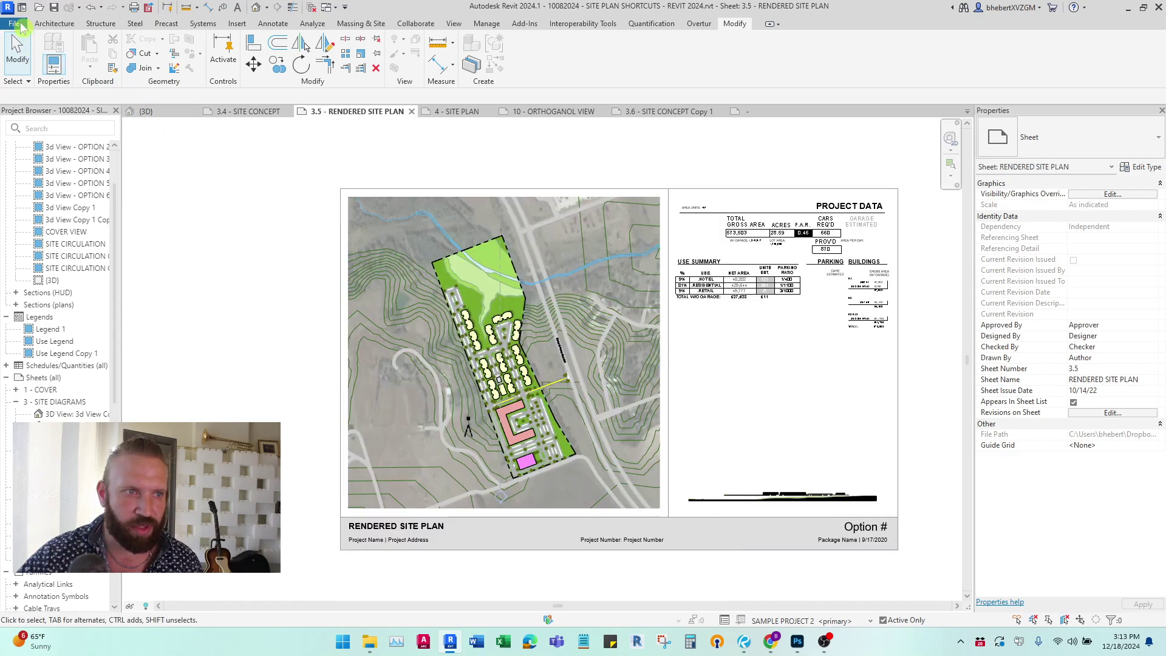
{"action": "left_click", "coordinate": [14, 23]}
{"action": "left_click", "coordinate": [40, 232]}
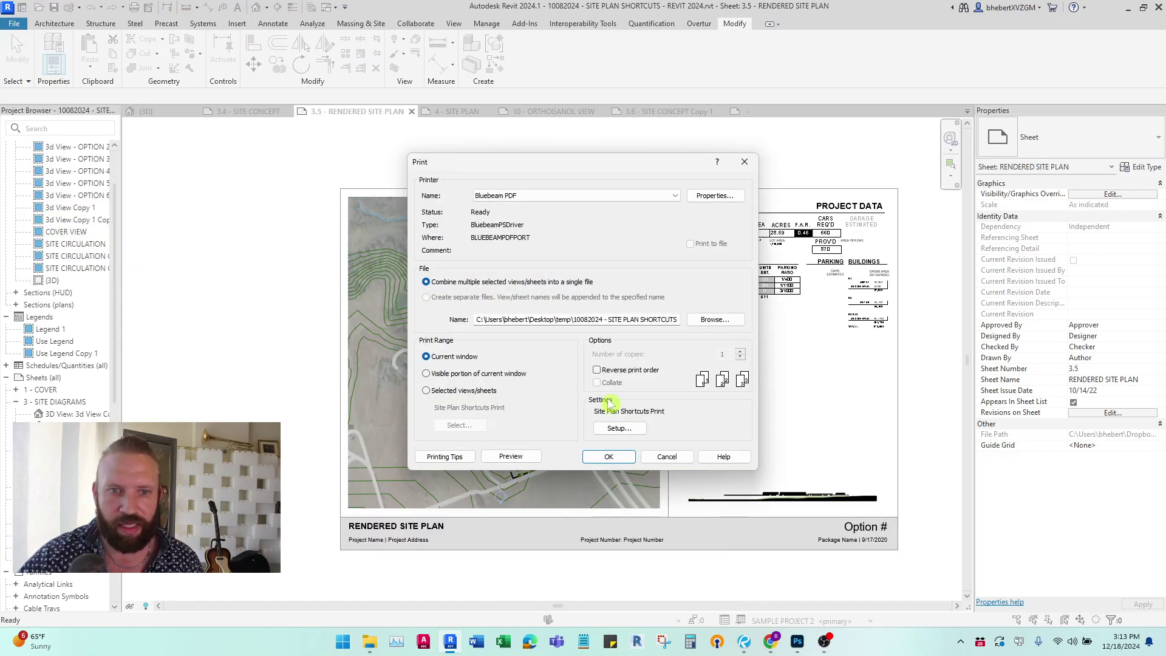
{"action": "left_click", "coordinate": [617, 429]}
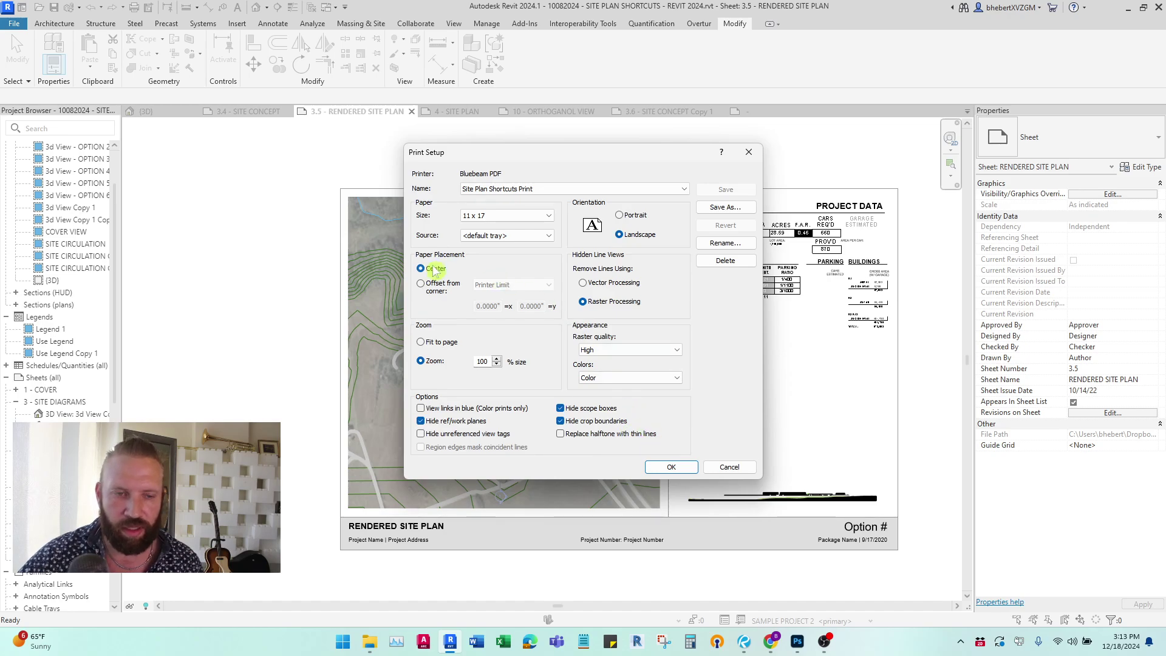
{"action": "left_click", "coordinate": [749, 152]}
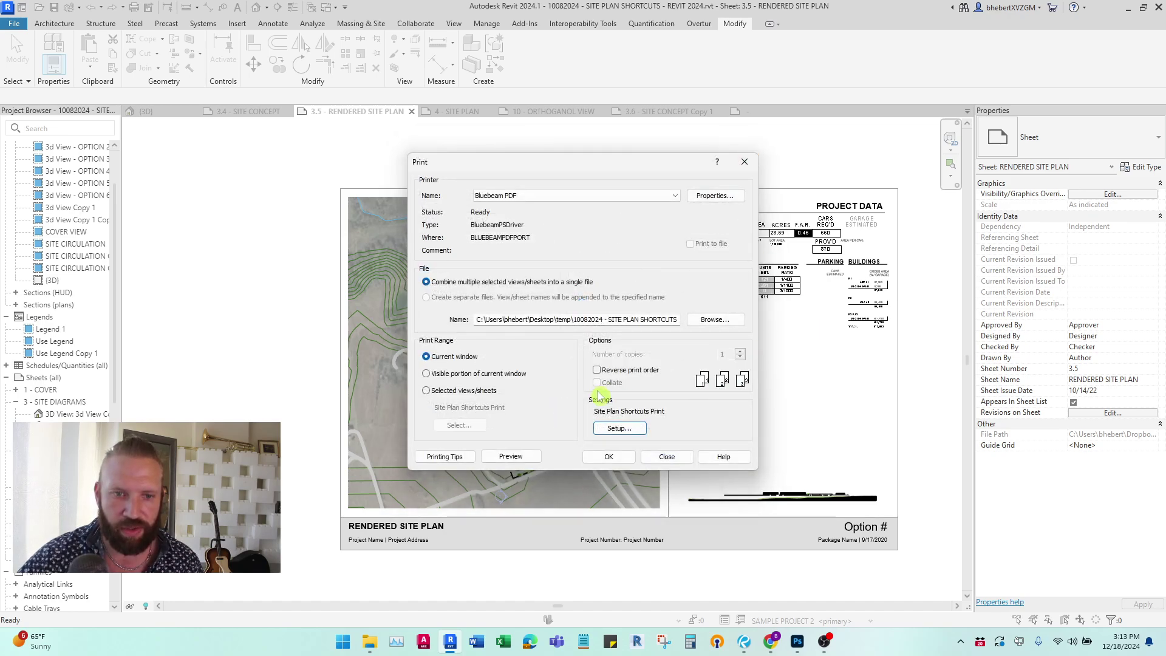
{"action": "left_click", "coordinate": [618, 429]}
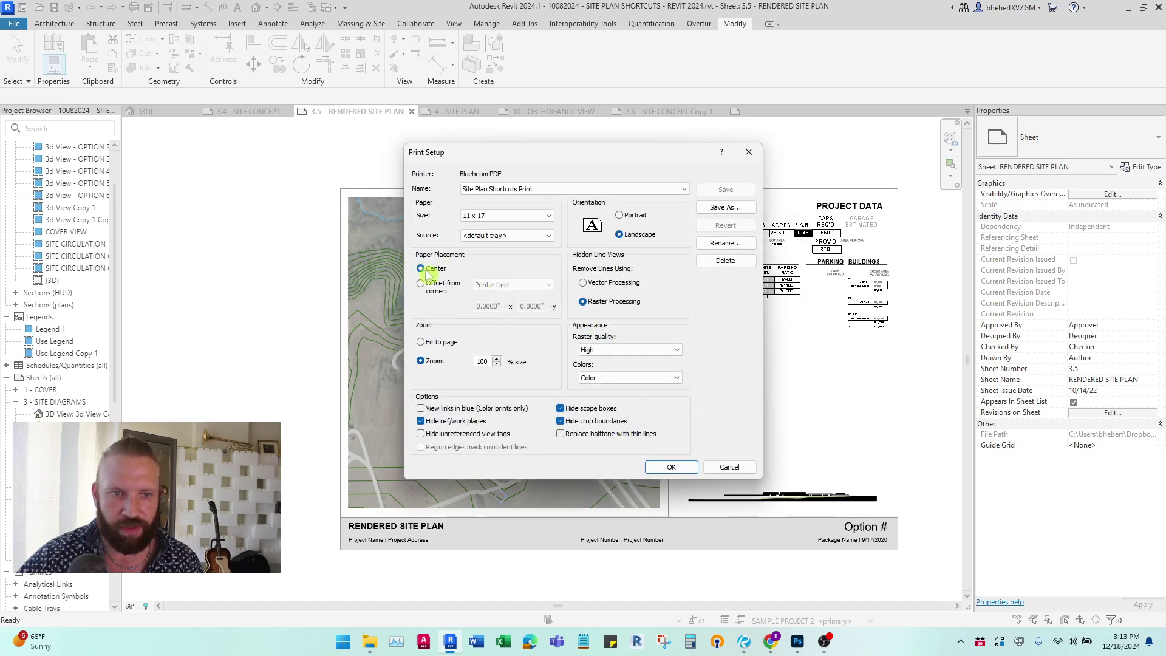
{"action": "left_click", "coordinate": [670, 467]}
{"action": "left_click", "coordinate": [740, 162]}
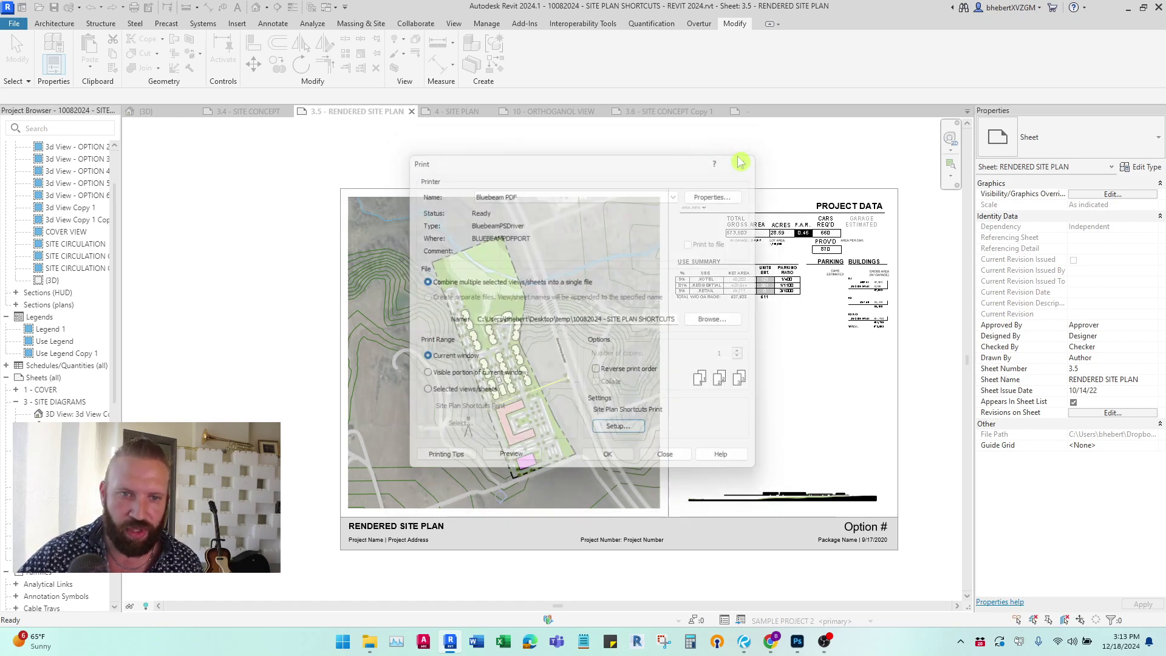
Step: In Revu, review the PDF's page 4 Rendered Site Plan, then jump to the last page, Orthoganol View
{"action": "left_click", "coordinate": [744, 642]}
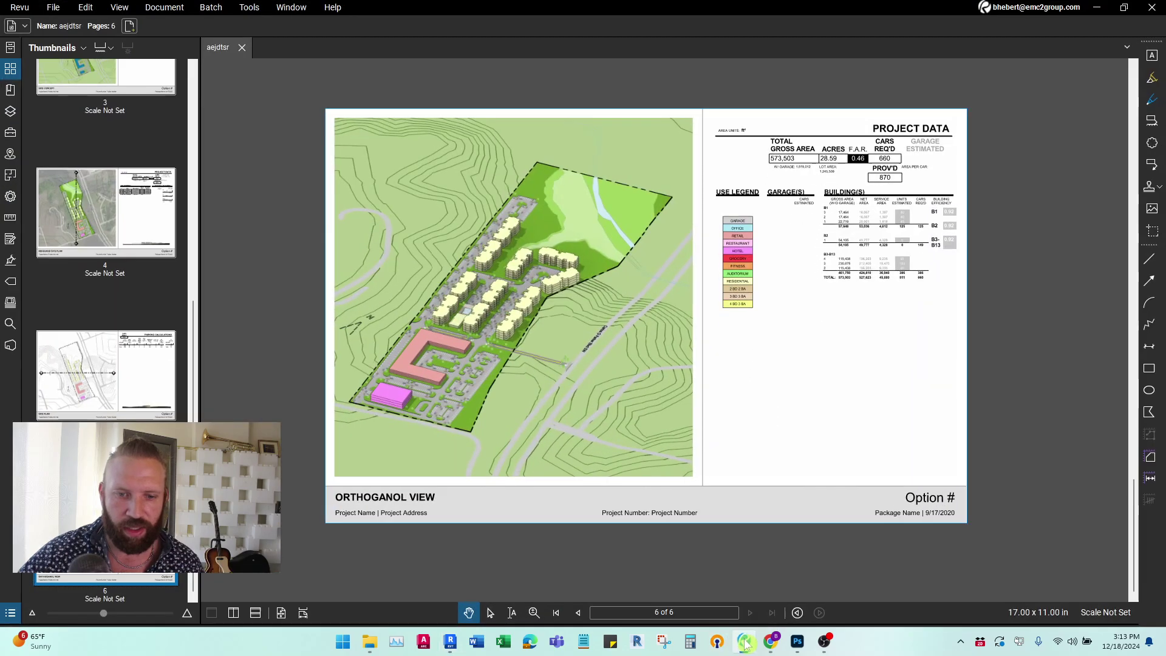
{"action": "left_click", "coordinate": [111, 209]}
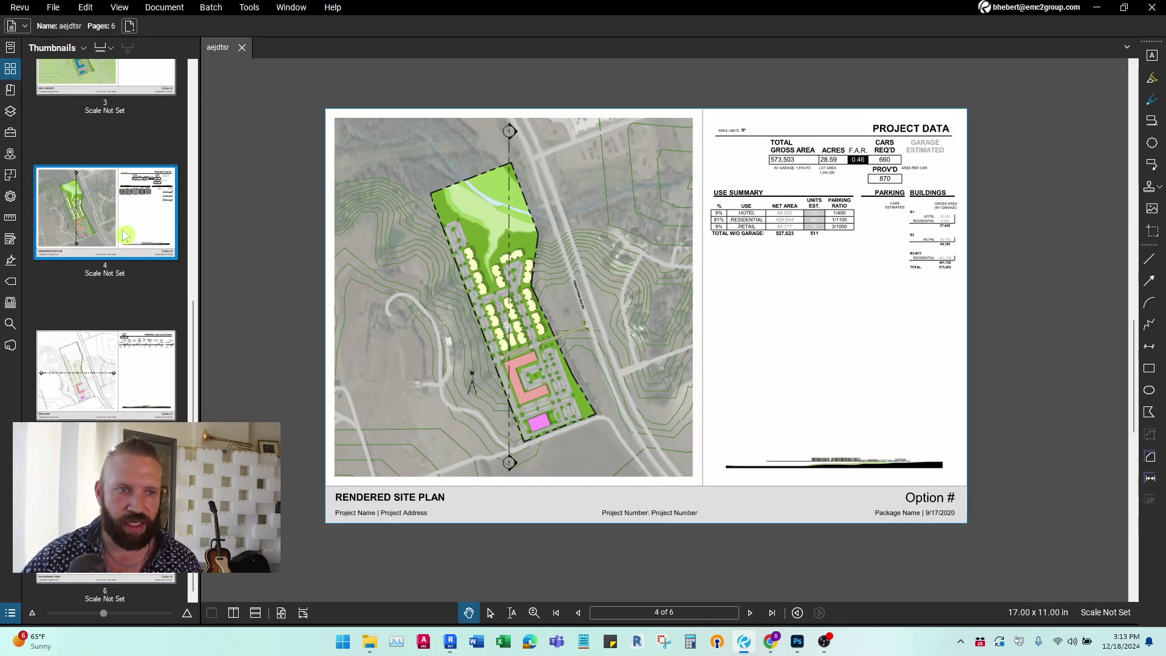
{"action": "scroll", "coordinate": [585, 271], "scroll_direction": "down", "scroll_amount": 3}
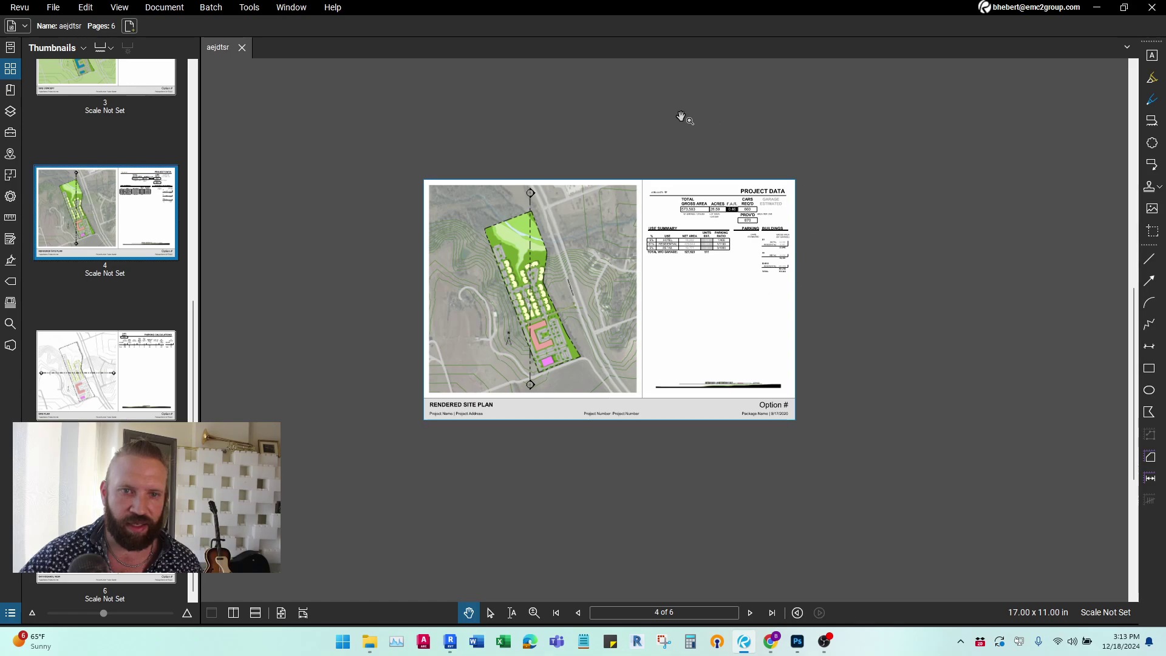
{"action": "scroll", "coordinate": [681, 117], "scroll_direction": "down", "scroll_amount": 1}
{"action": "scroll", "coordinate": [537, 205], "scroll_direction": "up", "scroll_amount": 2}
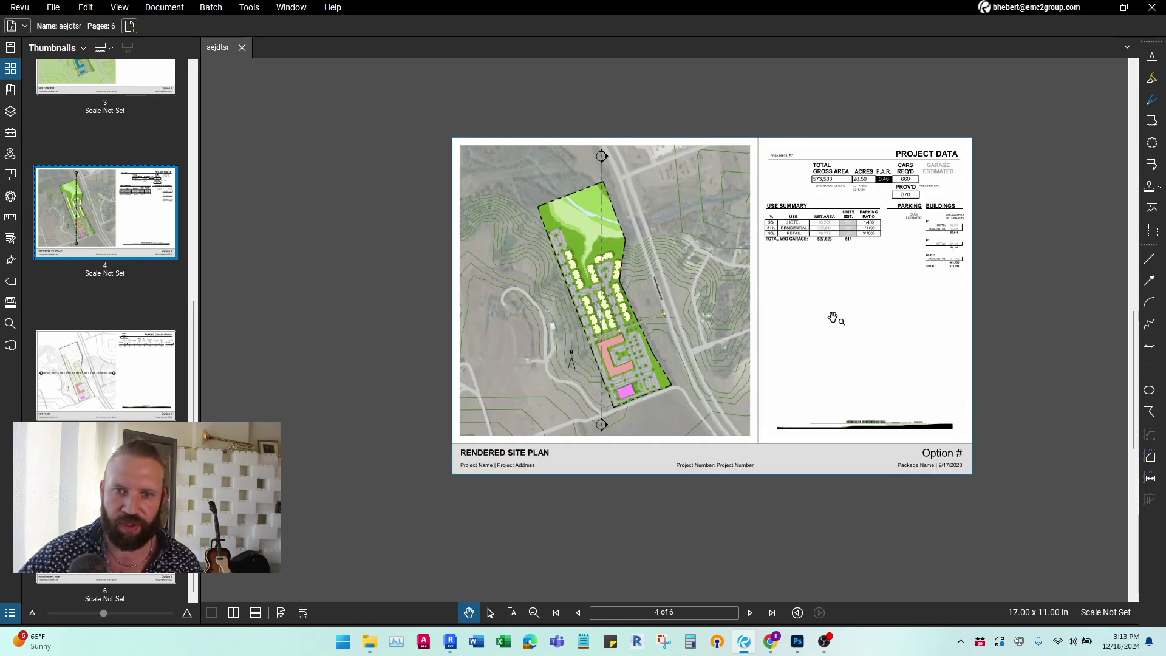
{"action": "scroll", "coordinate": [755, 285], "scroll_direction": "down", "scroll_amount": 4}
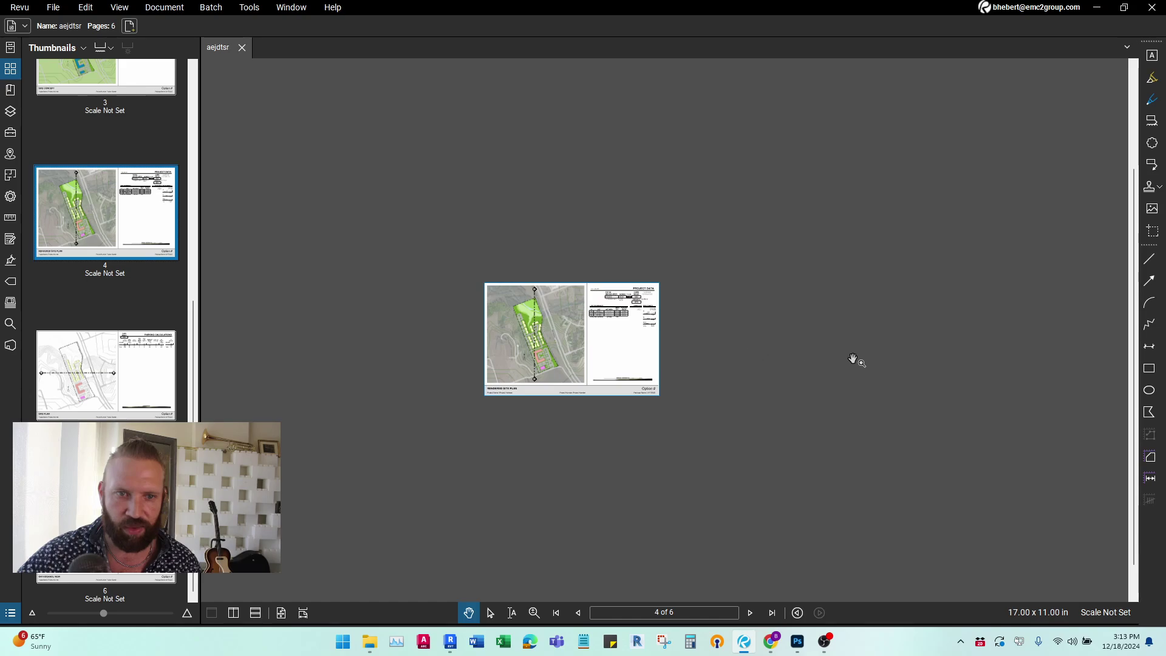
{"action": "scroll", "coordinate": [609, 358], "scroll_direction": "up", "scroll_amount": 4}
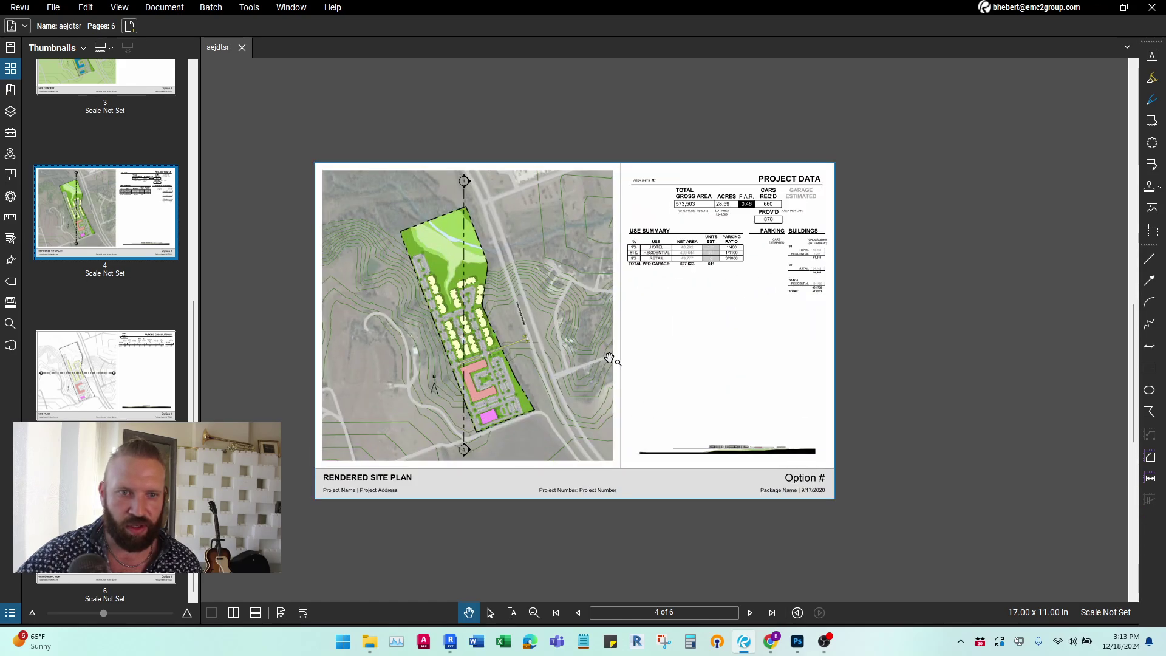
{"action": "left_click", "coordinate": [144, 363]}
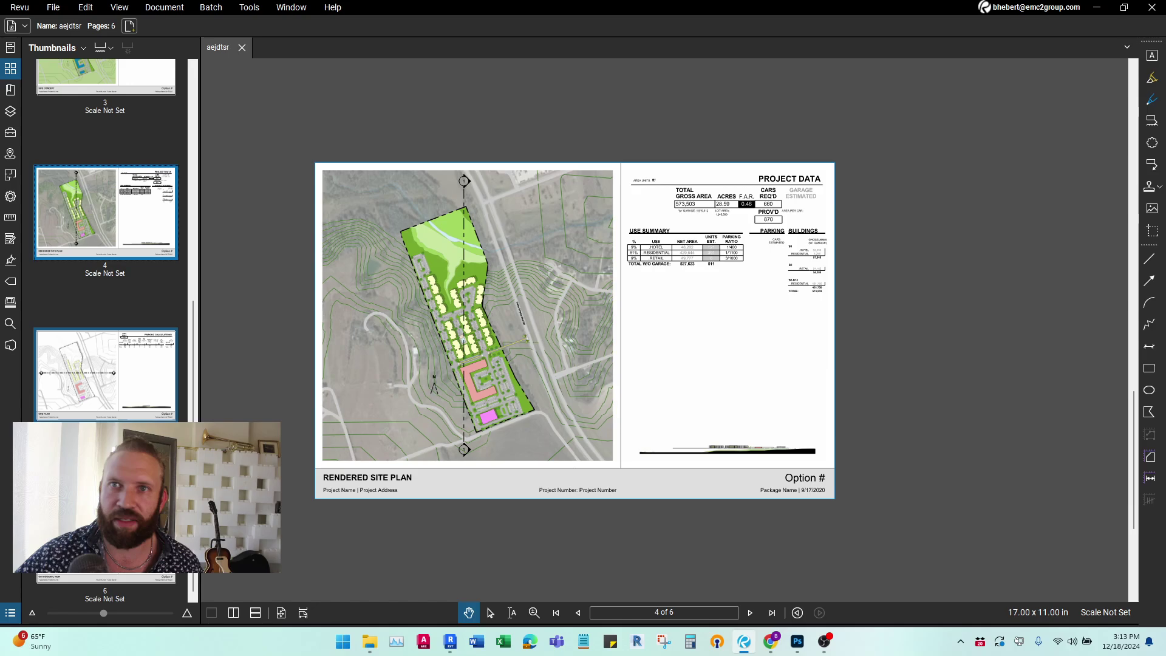
{"action": "key", "text": "End"}
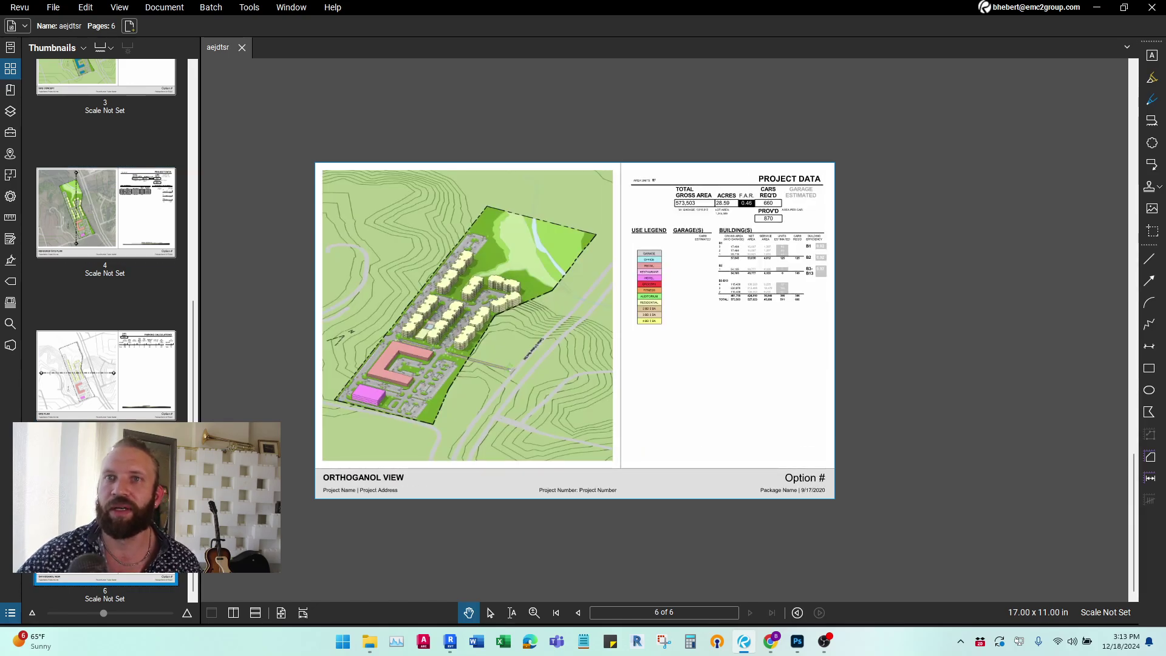